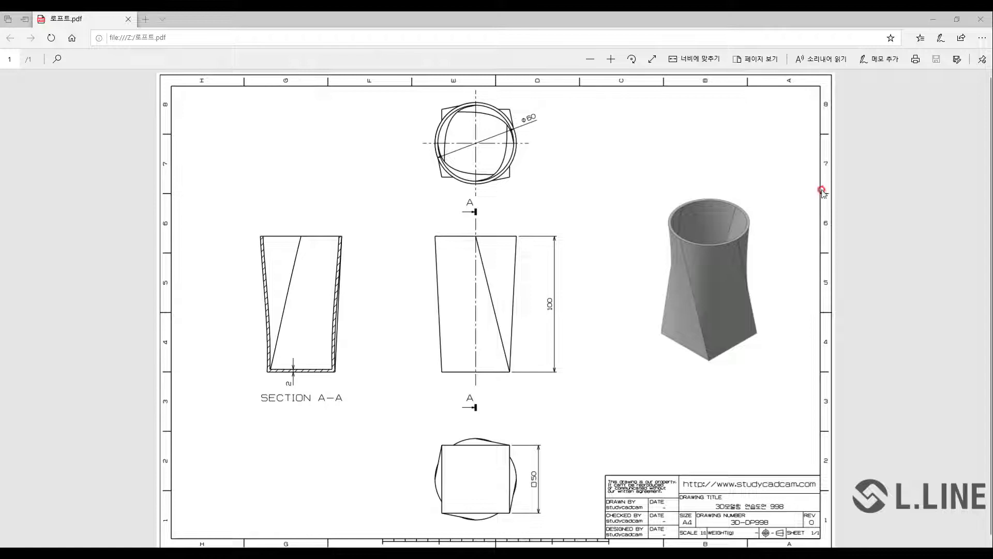
Switch from the PDF drawing to Inventor and start a new 2D sketch in the empty part.
mouse_move(343, 553)
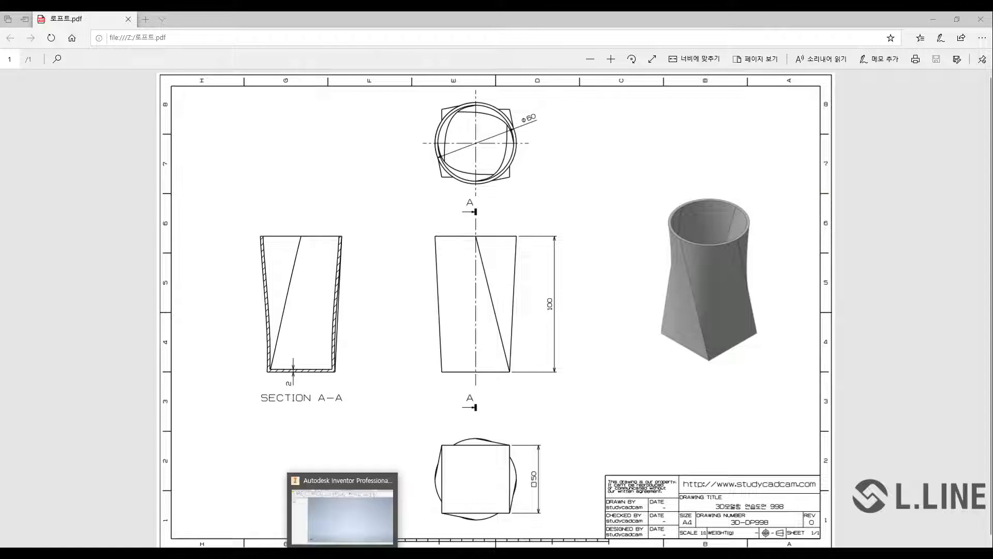
click(346, 518)
click(359, 313)
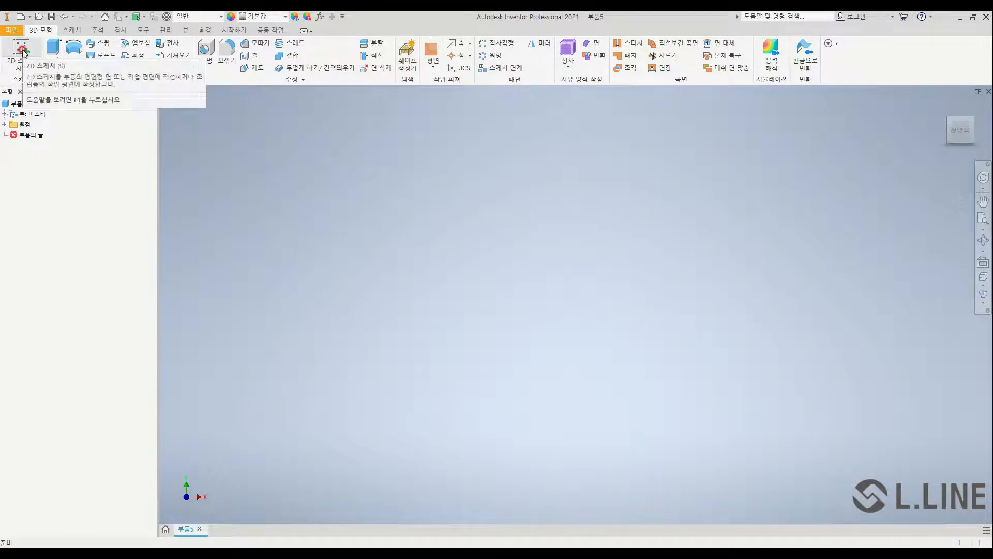
click(41, 62)
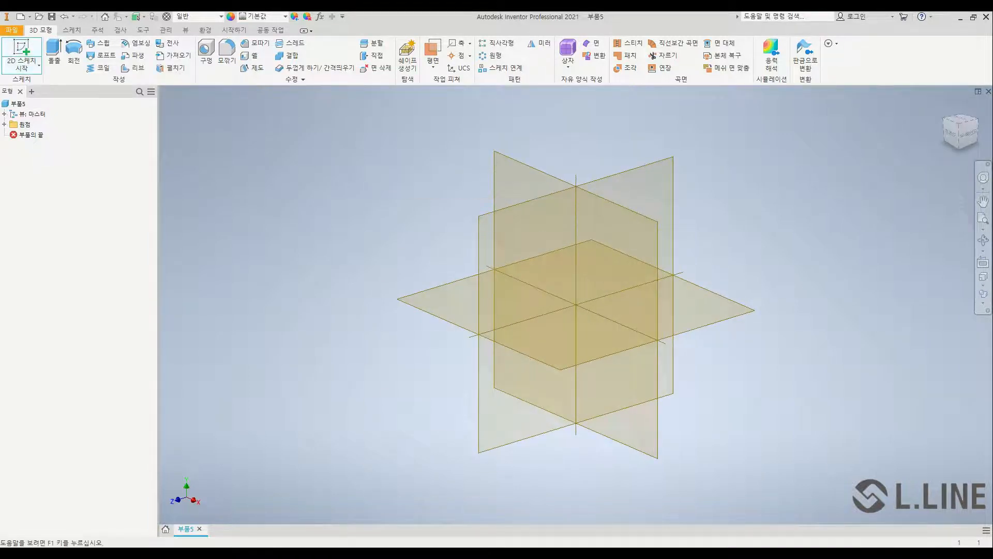
Switch to the PDF drawing, mark the square base and circular top rim on the isometric view, and return to Inventor.
mouse_move(344, 553)
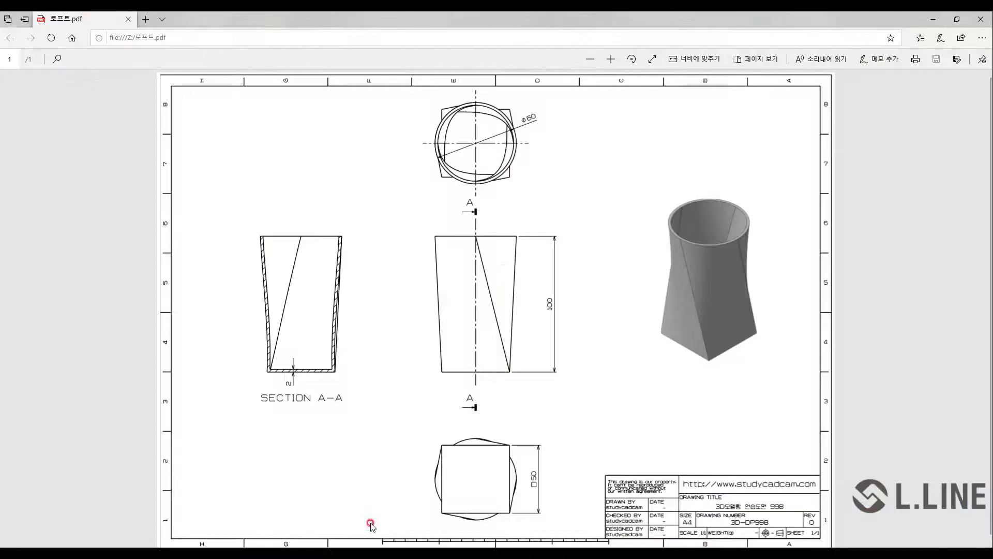
click(358, 518)
key(F8)
mouse_move(720, 302)
mouse_down()
mouse_move(662, 328)
mouse_move(713, 358)
mouse_move(755, 329)
mouse_move(721, 303)
mouse_up()
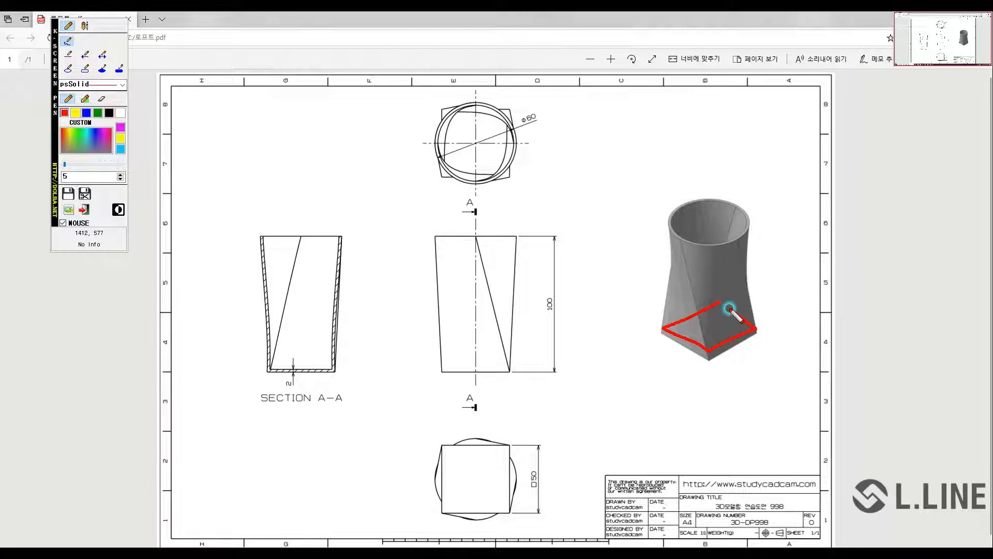
mouse_move(720, 248)
mouse_down()
mouse_move(665, 217)
mouse_move(724, 196)
mouse_move(756, 222)
mouse_move(751, 238)
mouse_move(725, 246)
mouse_up()
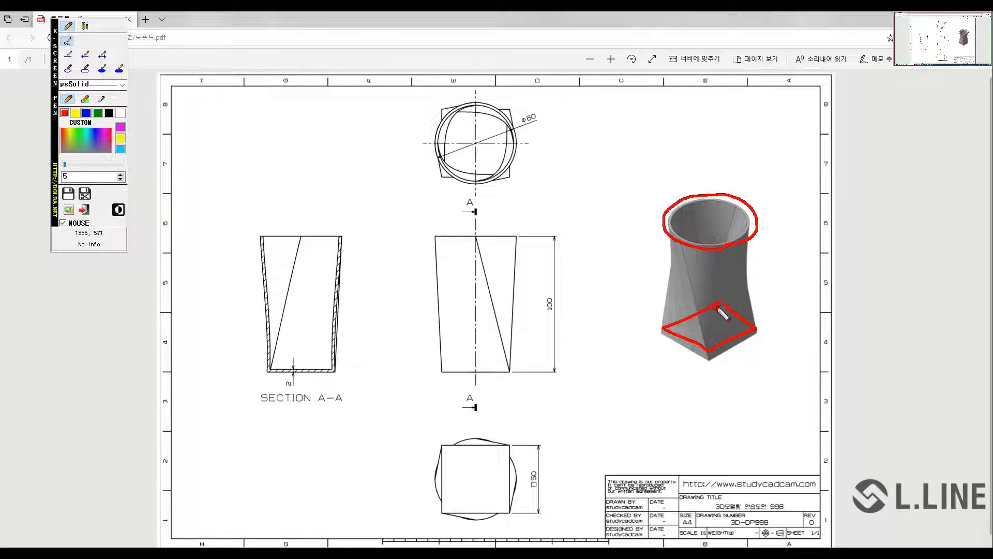
key(Escape)
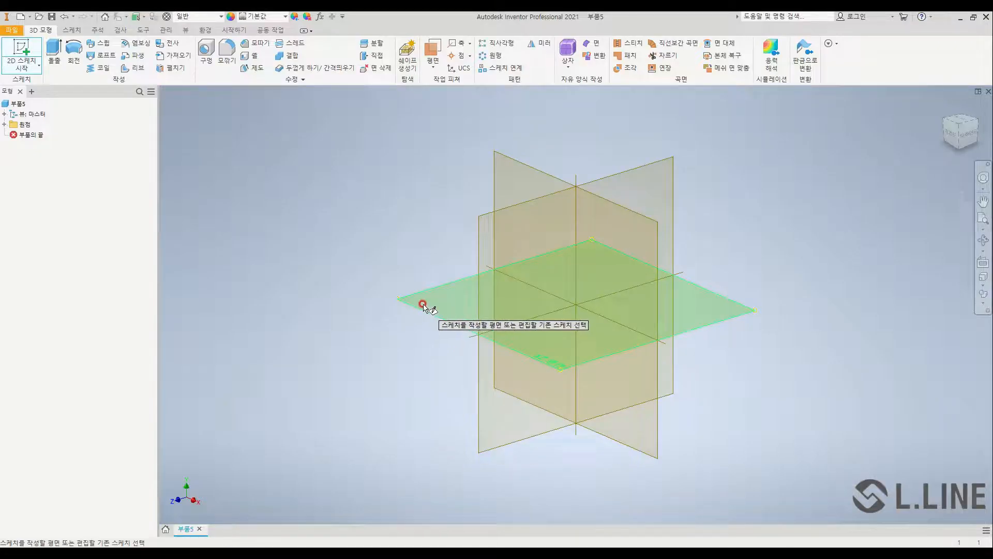
Place the sketch on the horizontal XZ plane and rotate its view so the X axis points right.
click(423, 306)
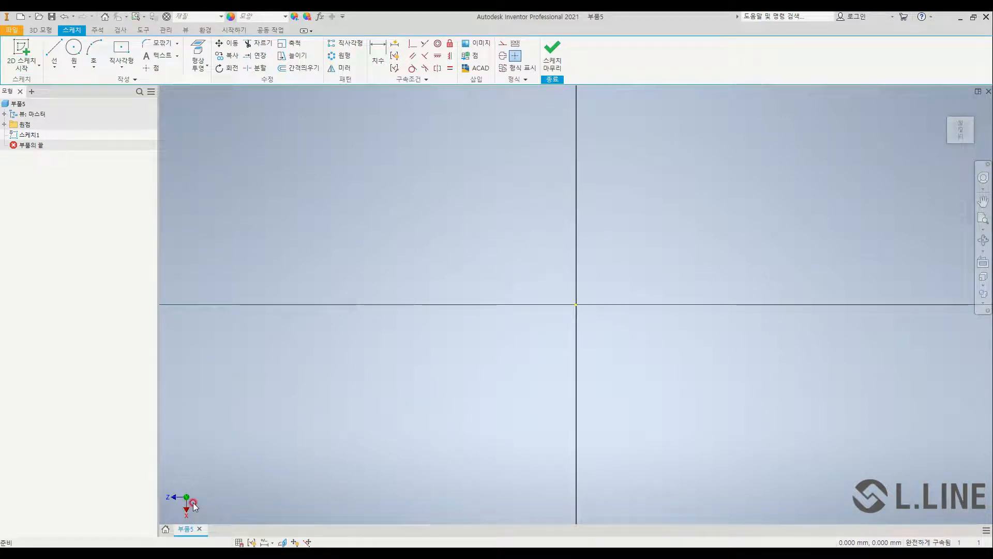
key(ctrl+F1)
mouse_move(188, 520)
mouse_down()
mouse_move(178, 481)
mouse_move(200, 510)
mouse_move(198, 497)
mouse_move(247, 484)
mouse_move(242, 501)
mouse_move(269, 481)
mouse_move(284, 498)
mouse_up()
drag(282, 473, 267, 503)
key(ctrl+F1)
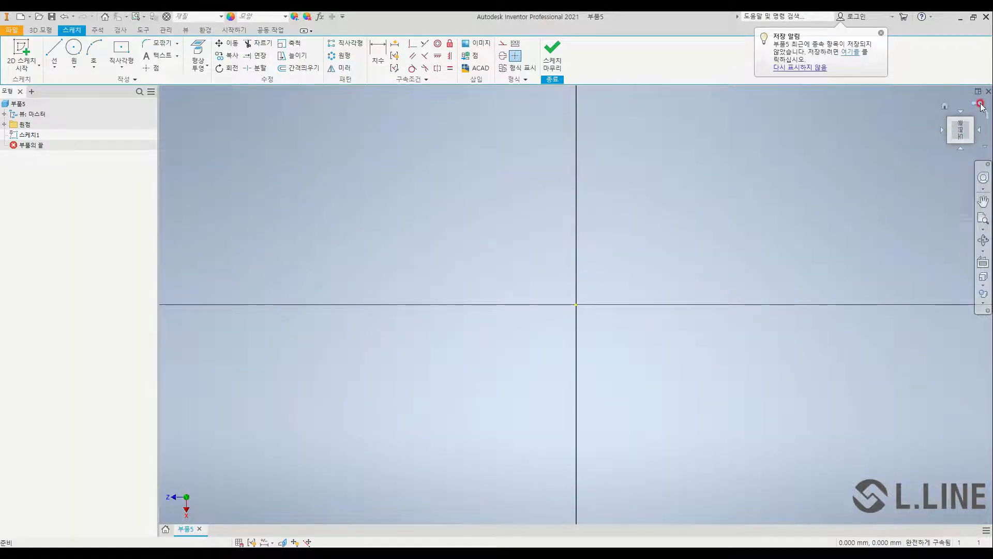
click(980, 105)
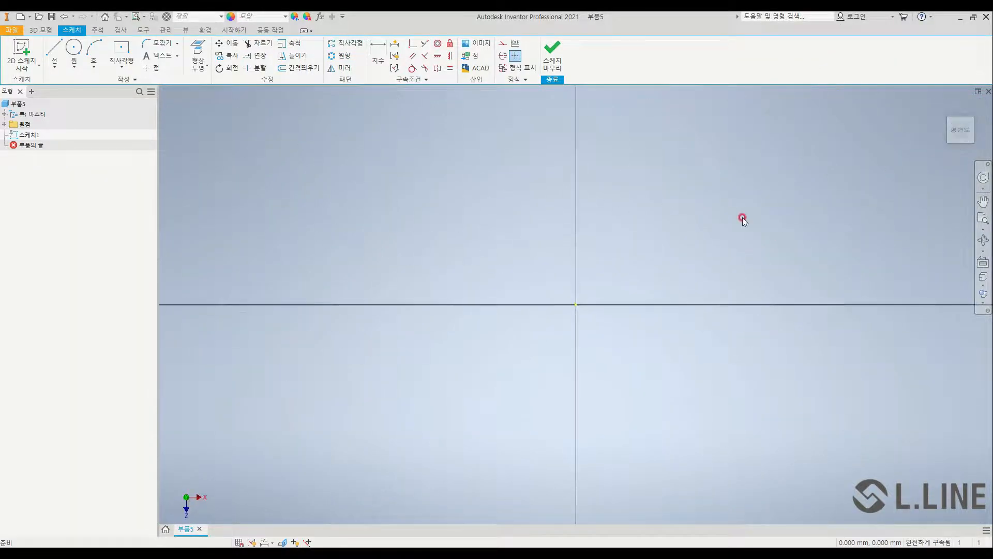
Draw a four-sided polygon about 134 mm wide centred on the origin.
click(120, 71)
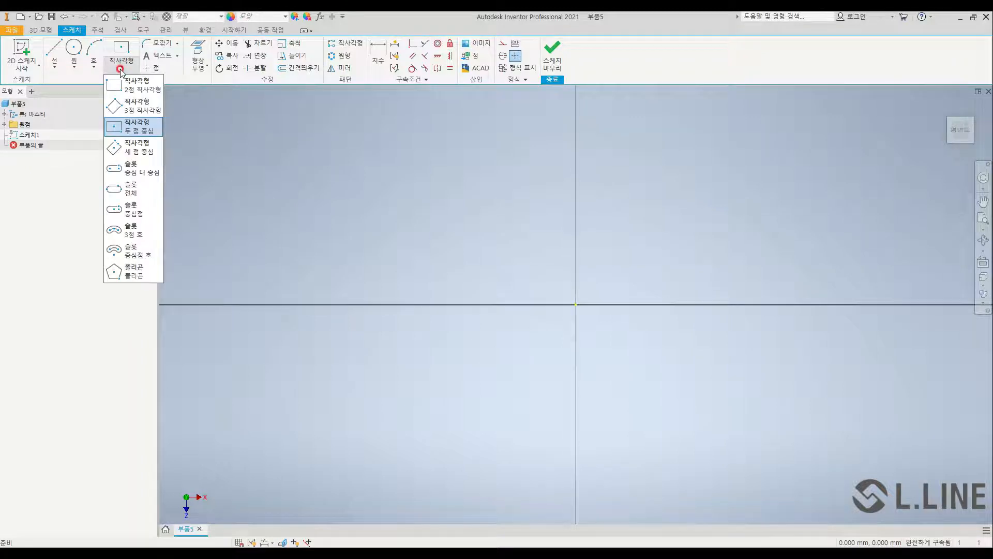
click(142, 273)
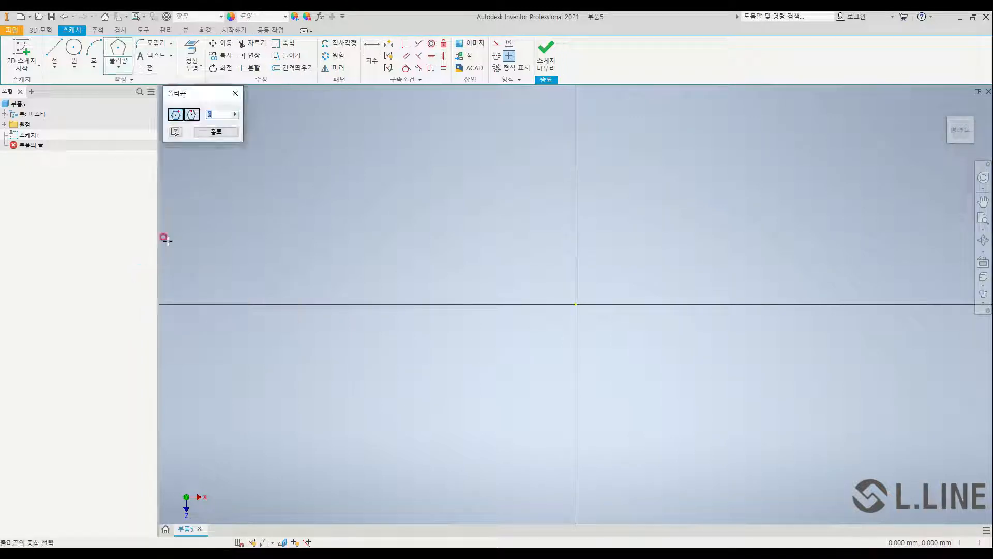
click(576, 304)
click(655, 213)
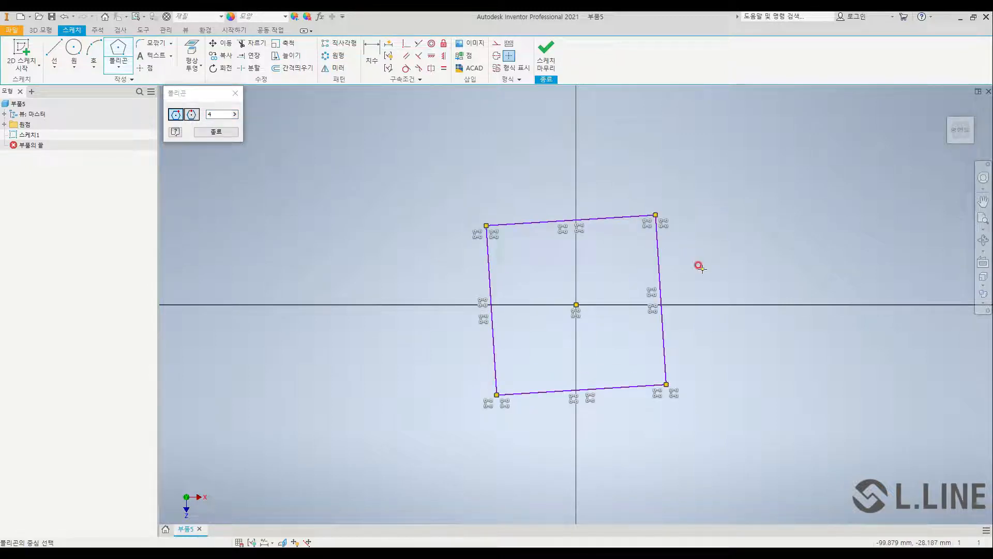
key(Escape)
Apply a horizontal constraint to the square's upper edge.
drag(657, 214, 651, 201)
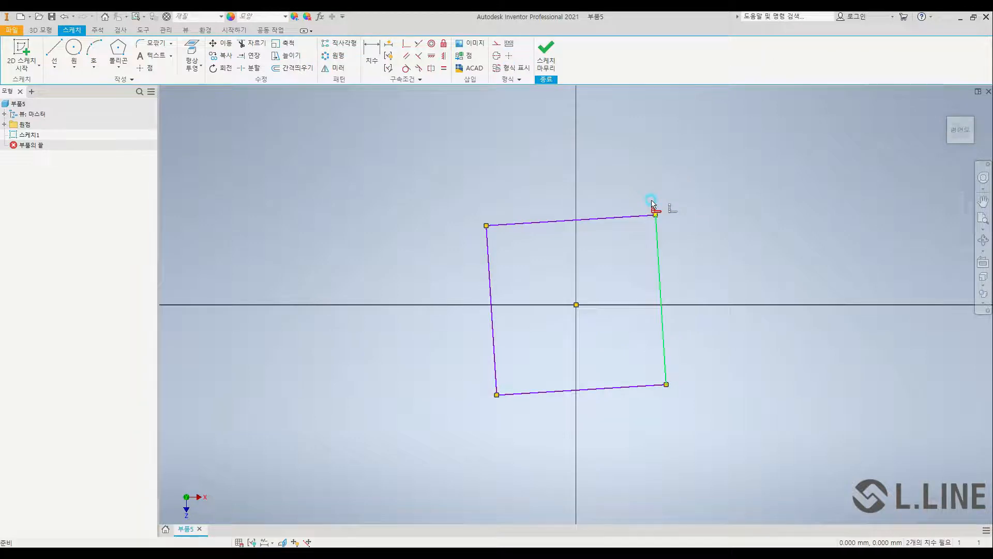
click(433, 56)
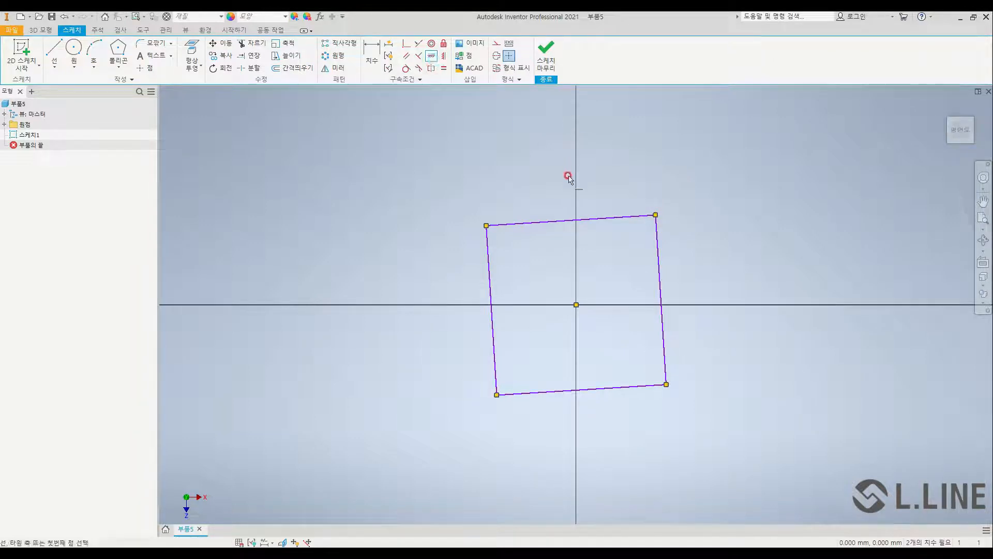
click(629, 217)
Dimension the square's upper edge, placing the dimension above it and opening its value for editing.
click(374, 54)
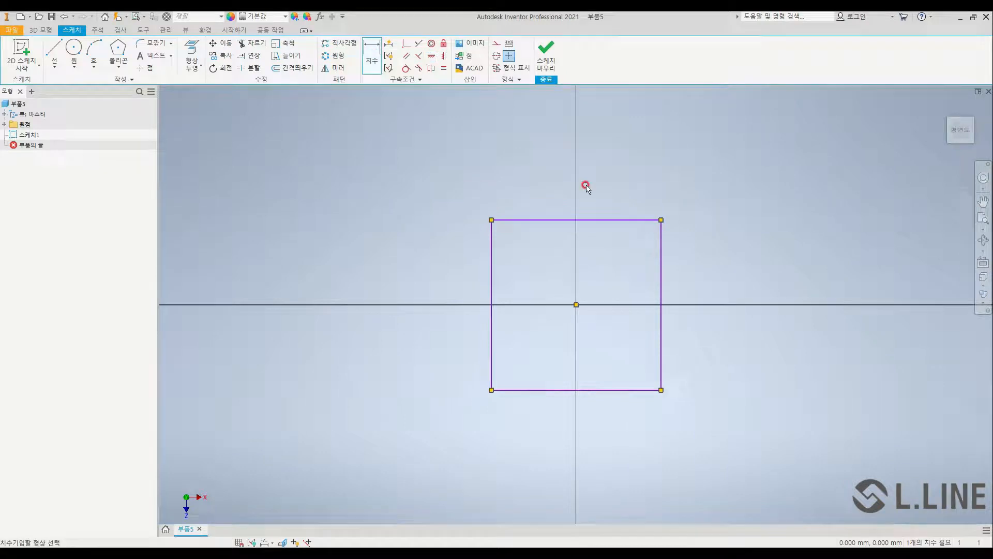
click(610, 219)
click(607, 157)
click(777, 194)
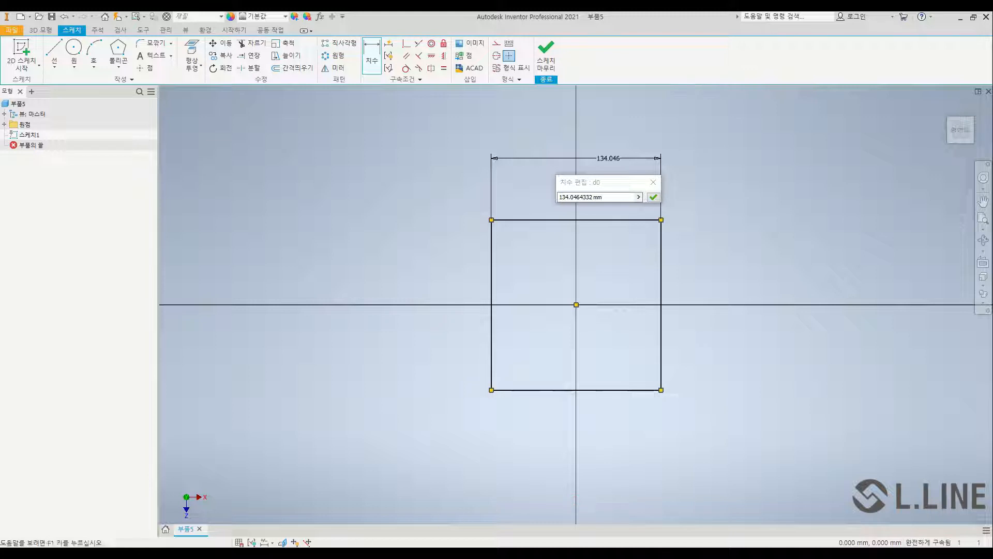
Bring the reference drawing over the sketch, mark the square base's side dimension, and move the drawing away again.
mouse_move(992, 82)
mouse_down()
mouse_move(475, 60)
mouse_move(468, 39)
mouse_up()
click(582, 415)
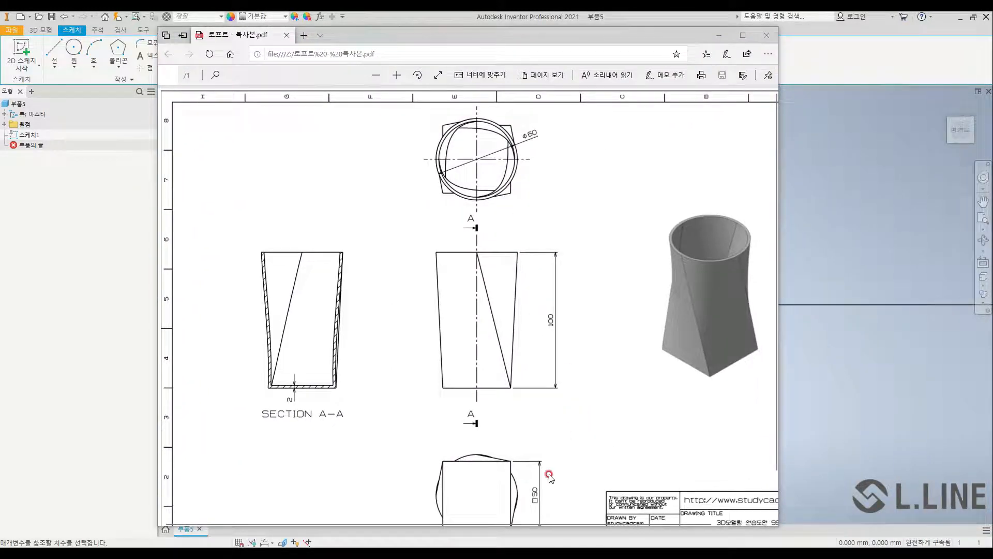
key(F9)
mouse_move(536, 507)
mouse_down()
mouse_move(542, 467)
mouse_move(539, 506)
mouse_up()
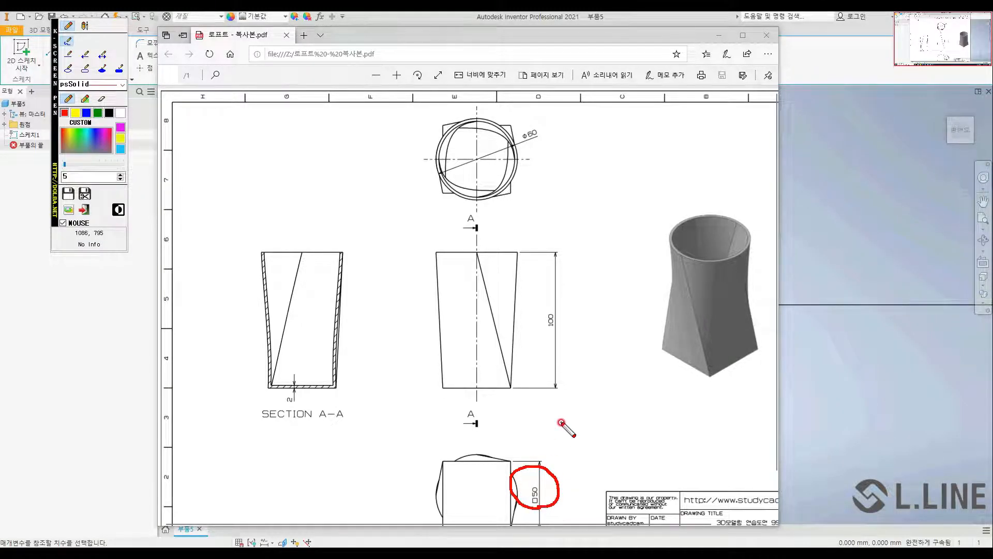
key(Escape)
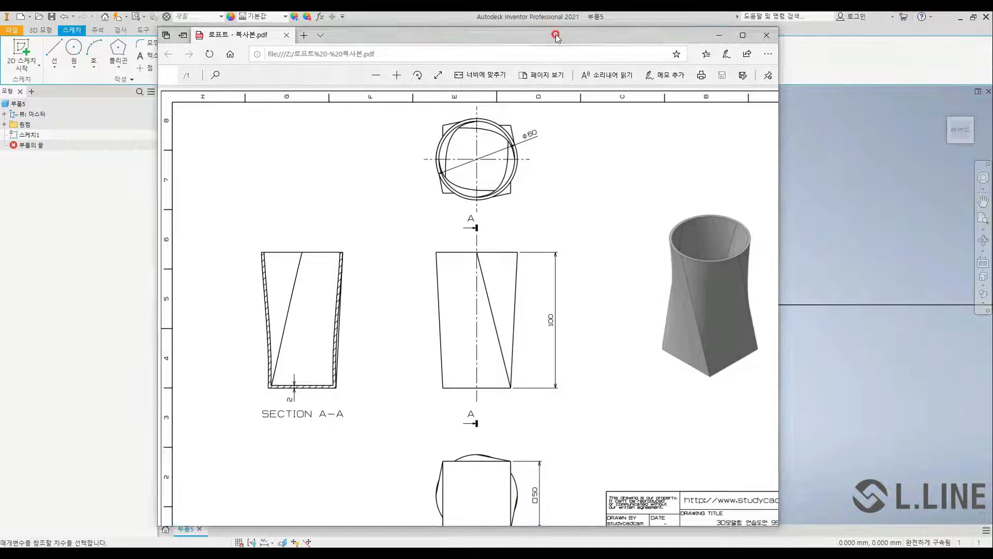
drag(556, 34, 992, 98)
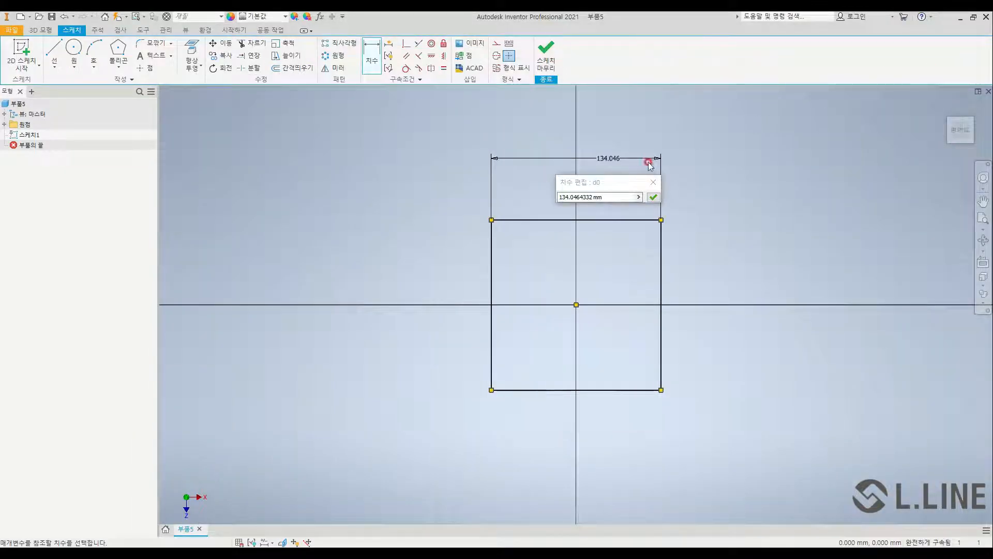
Set the square's side length to 50 mm and finish the sketch.
click(605, 197)
text(50)
key(Return)
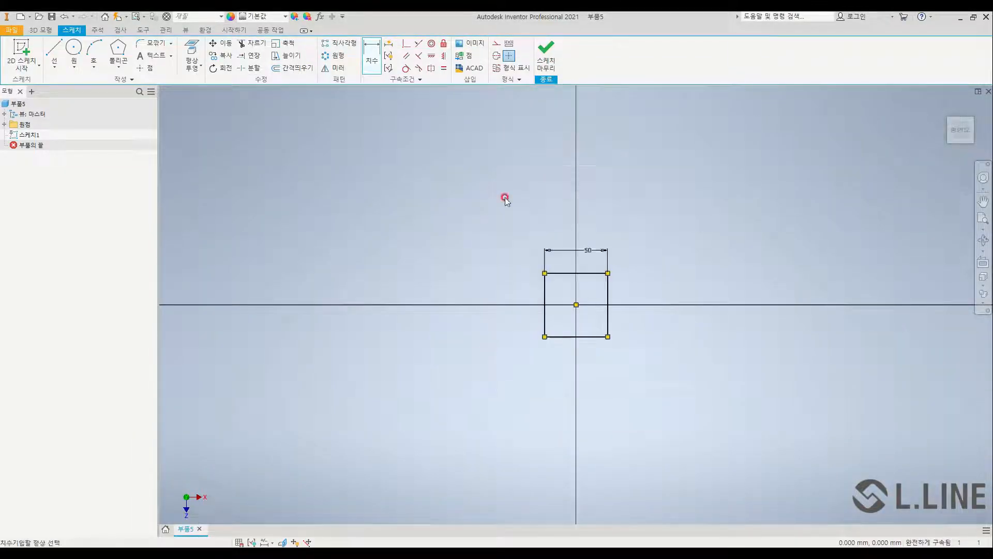
scroll(647, 290, up, 6)
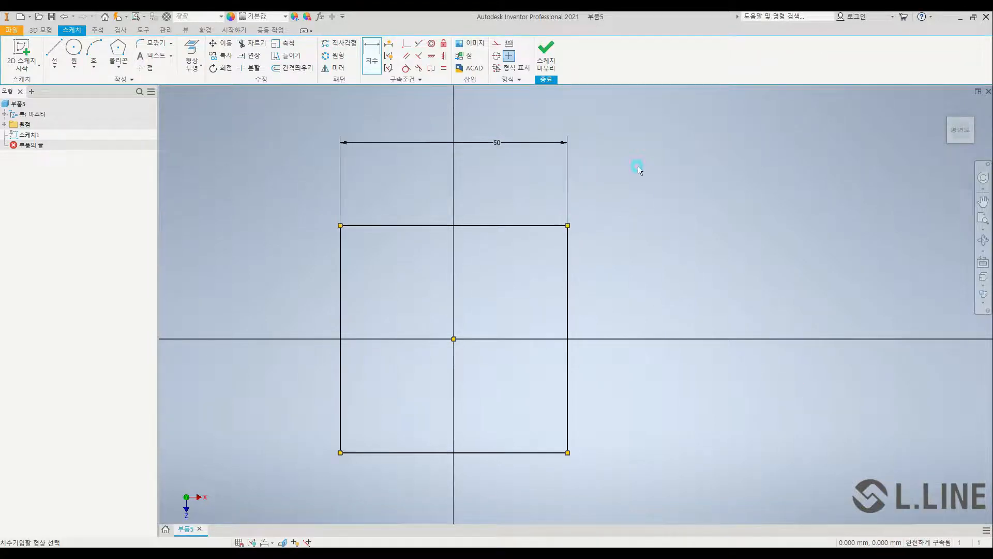
click(546, 60)
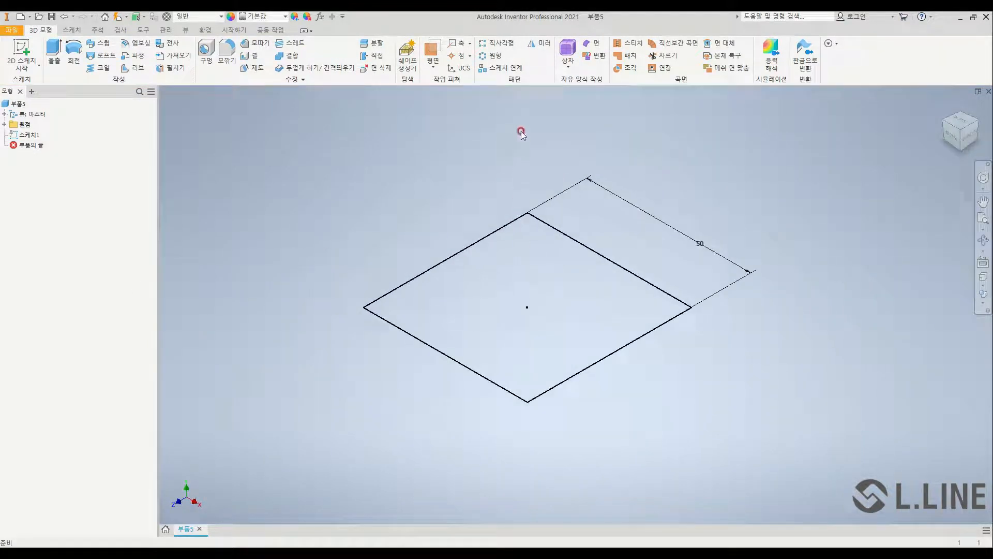
Mark the empty area above the square and the work Plane tool with the screen pen.
middle_drag(552, 170, 549, 236)
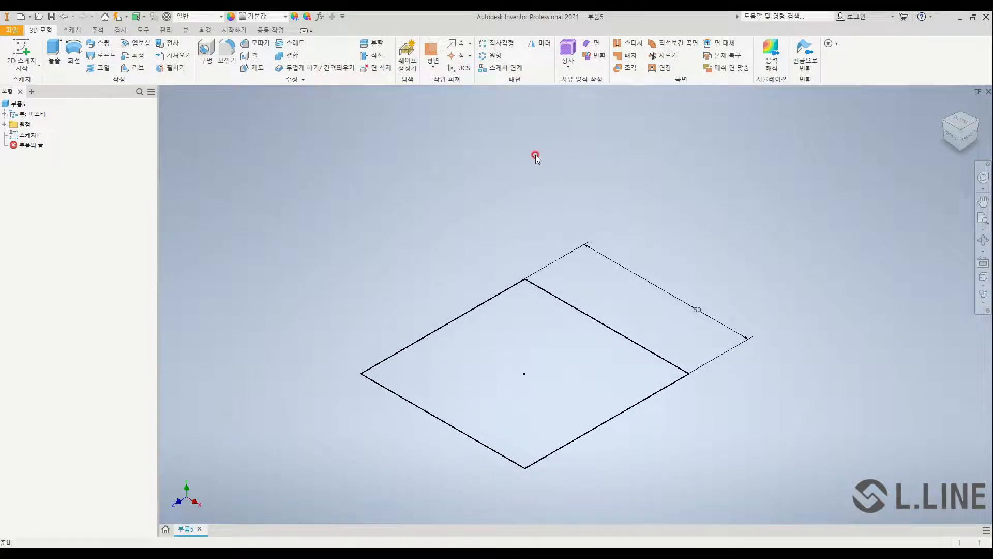
key(F8)
mouse_move(535, 149)
mouse_down()
mouse_move(455, 144)
mouse_move(512, 102)
mouse_move(568, 124)
mouse_move(552, 148)
mouse_move(533, 150)
mouse_up()
mouse_move(442, 74)
mouse_down()
mouse_move(416, 64)
mouse_move(439, 70)
mouse_up()
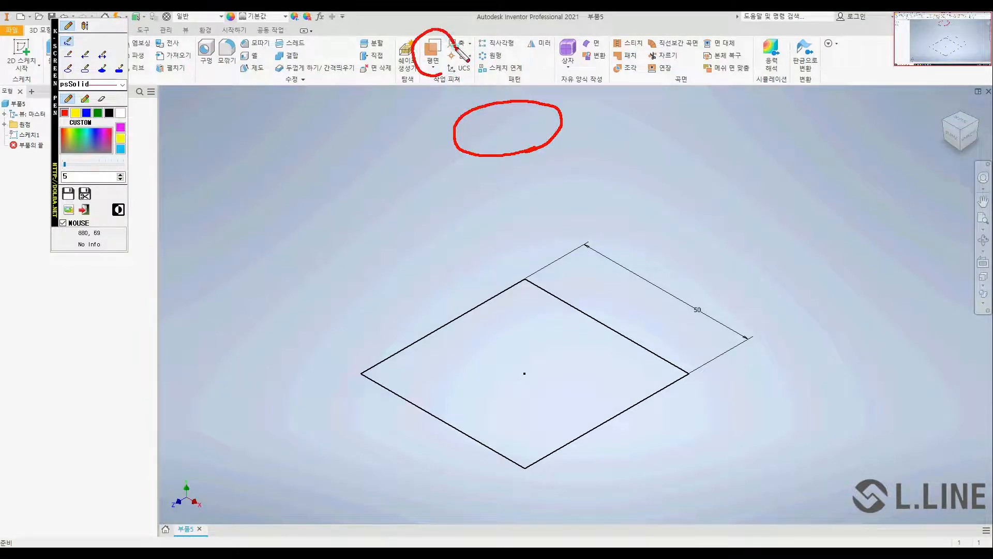
key(F8)
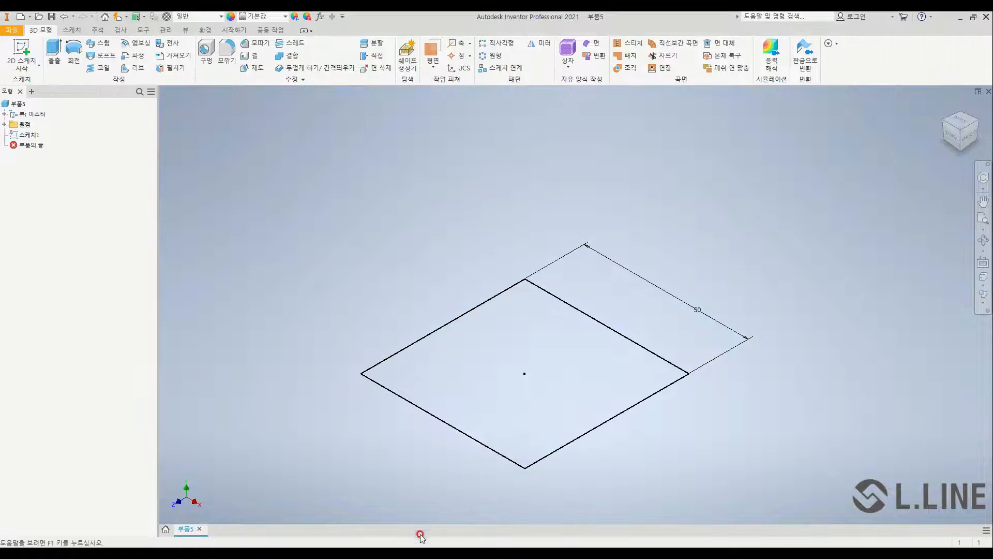
Switch to the PDF drawing, mark the overall height dimension between the front view's base and top edges, and return to Inventor.
click(356, 514)
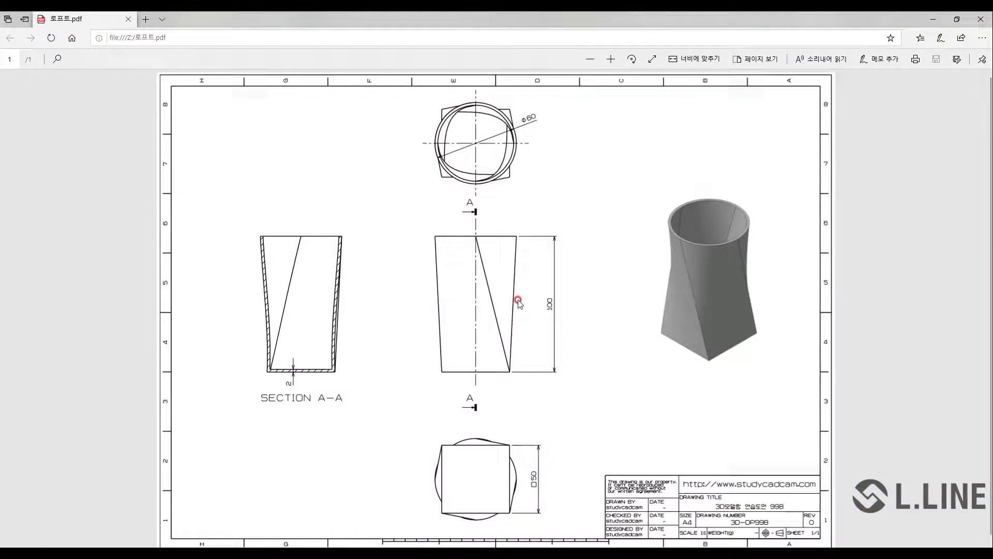
key(F8)
mouse_move(553, 316)
mouse_down()
mouse_move(556, 290)
mouse_move(550, 316)
mouse_up()
drag(413, 371, 566, 371)
mouse_move(491, 371)
mouse_down()
mouse_move(498, 237)
mouse_move(510, 248)
mouse_up()
drag(420, 237, 556, 235)
key(Escape)
click(352, 555)
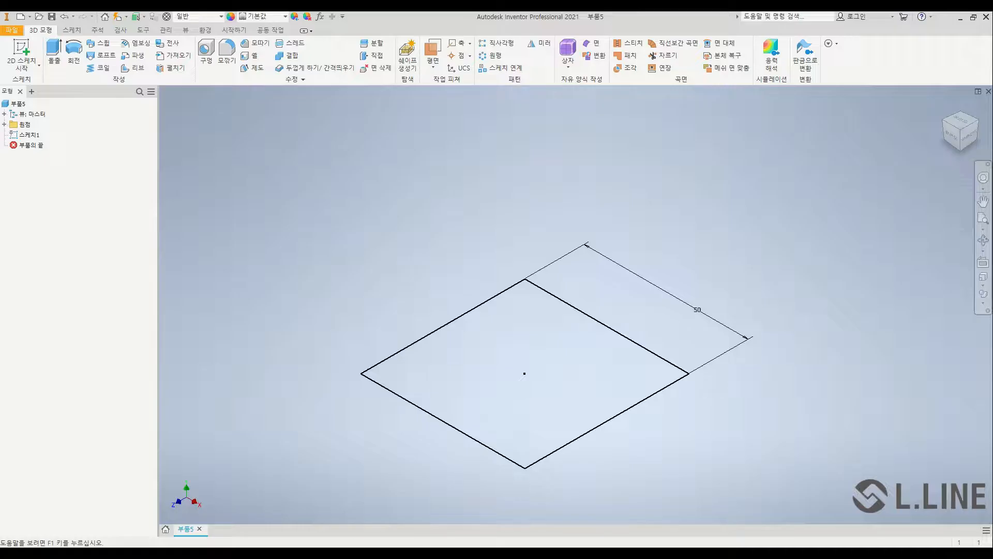
Create a work plane offset 100 mm above the XZ origin plane.
click(433, 67)
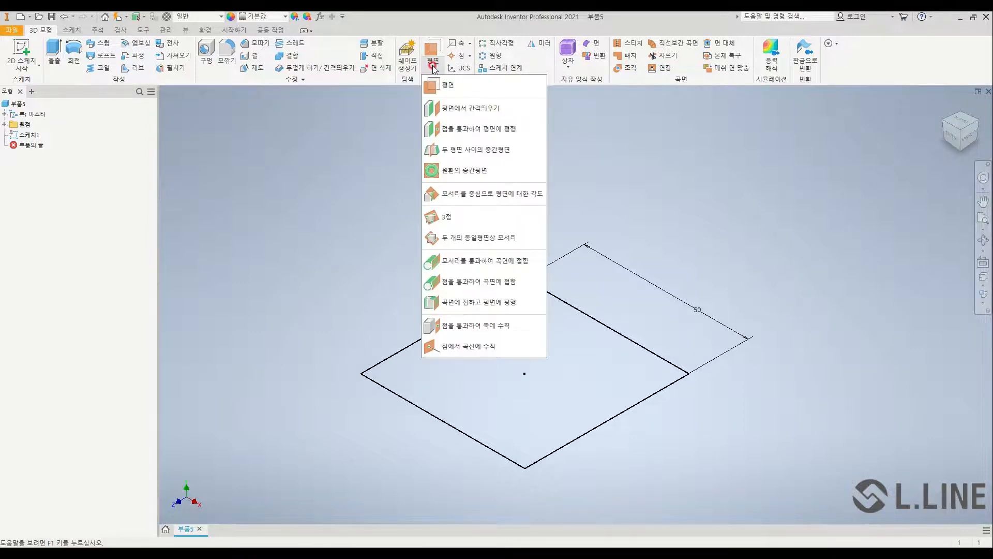
click(454, 110)
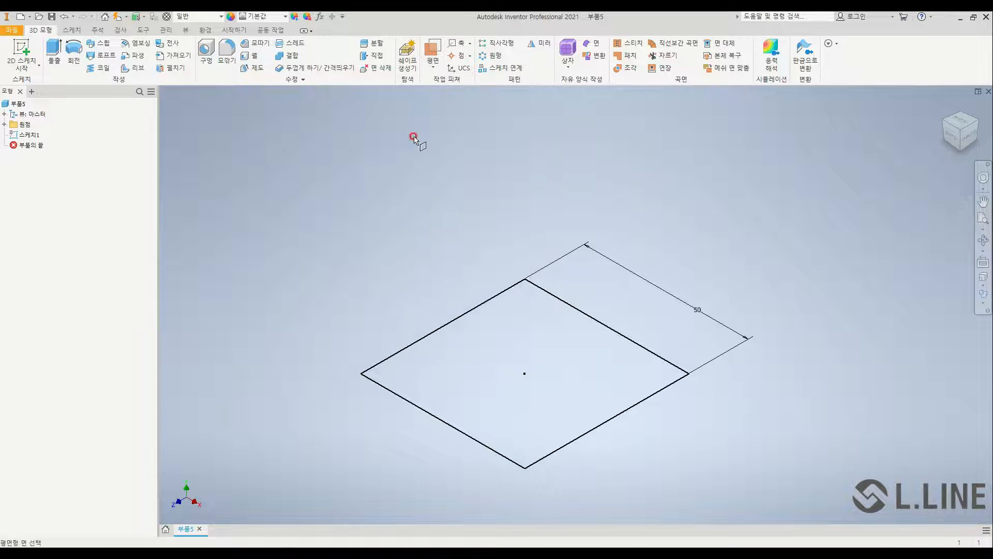
click(4, 124)
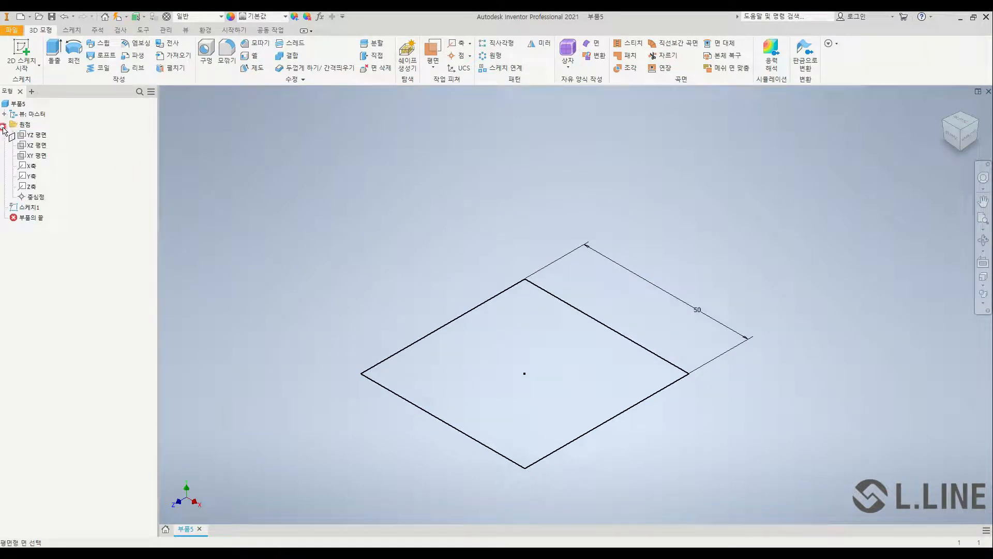
click(30, 147)
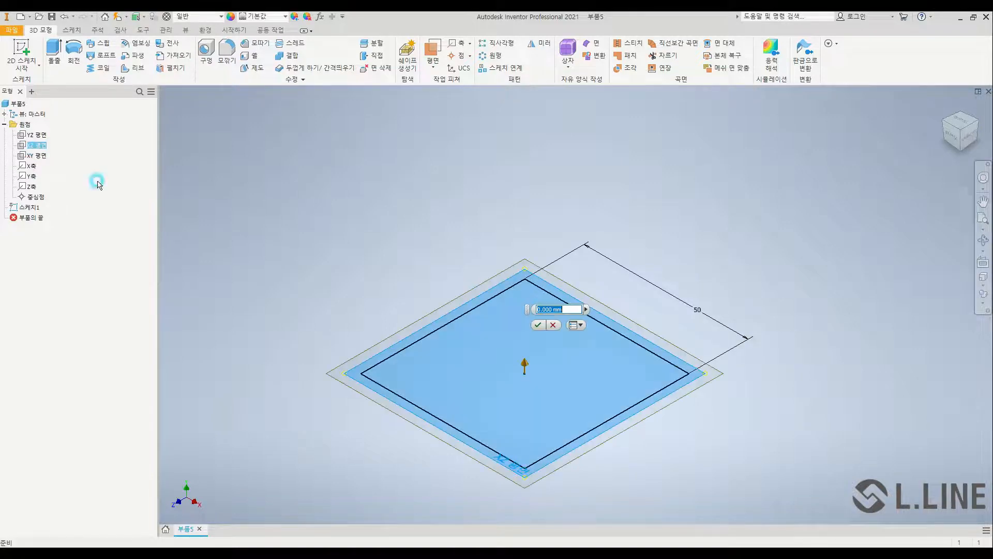
text(100)
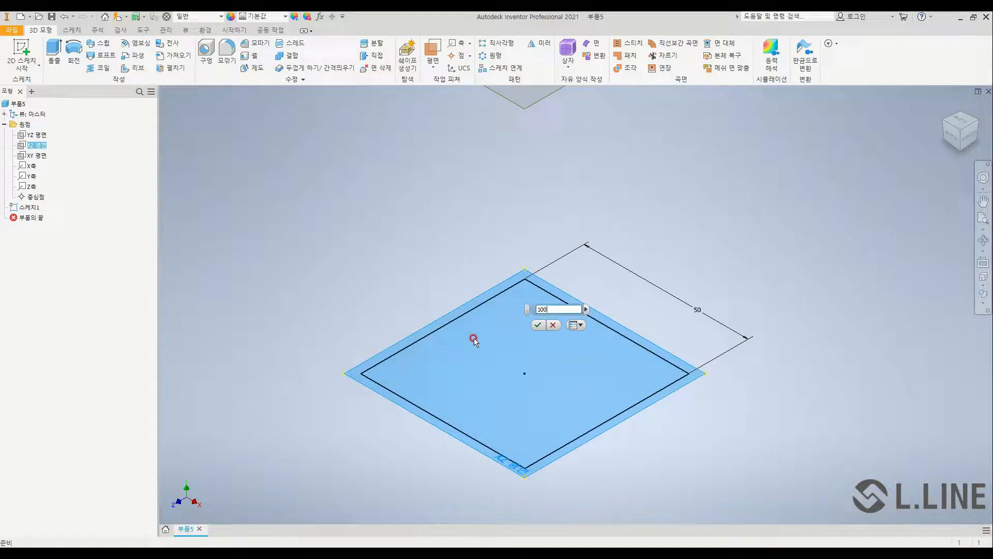
scroll(446, 367, down, 3)
middle_drag(502, 262, 488, 307)
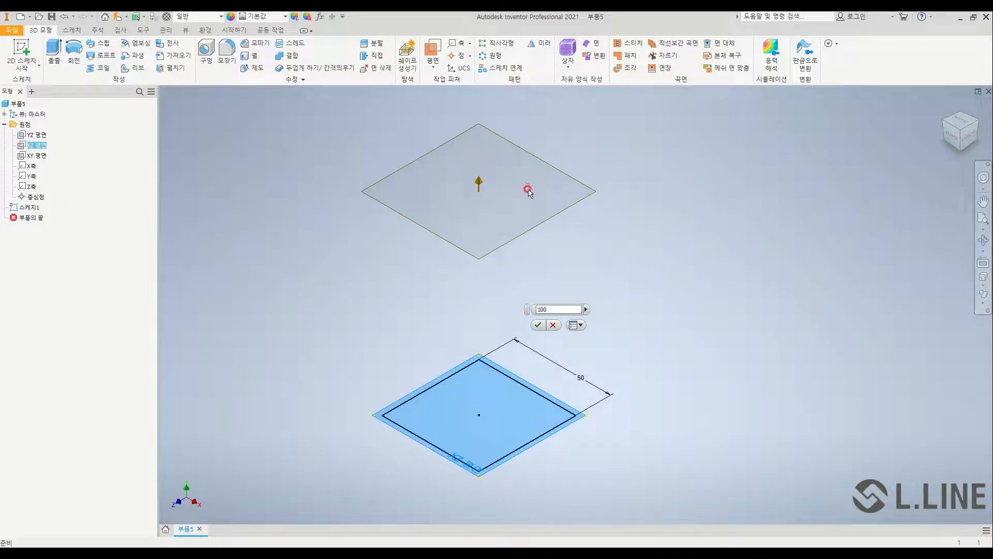
click(536, 325)
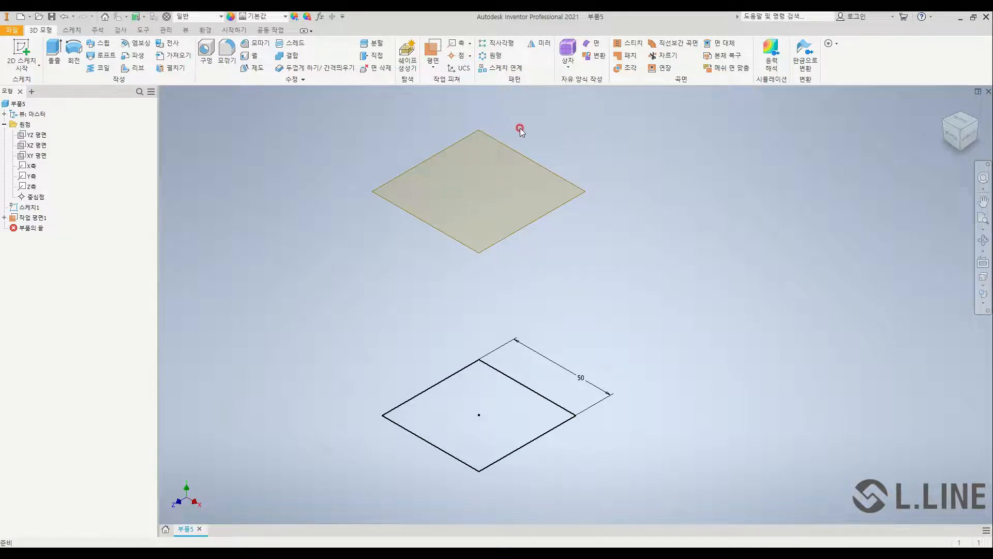
click(548, 168)
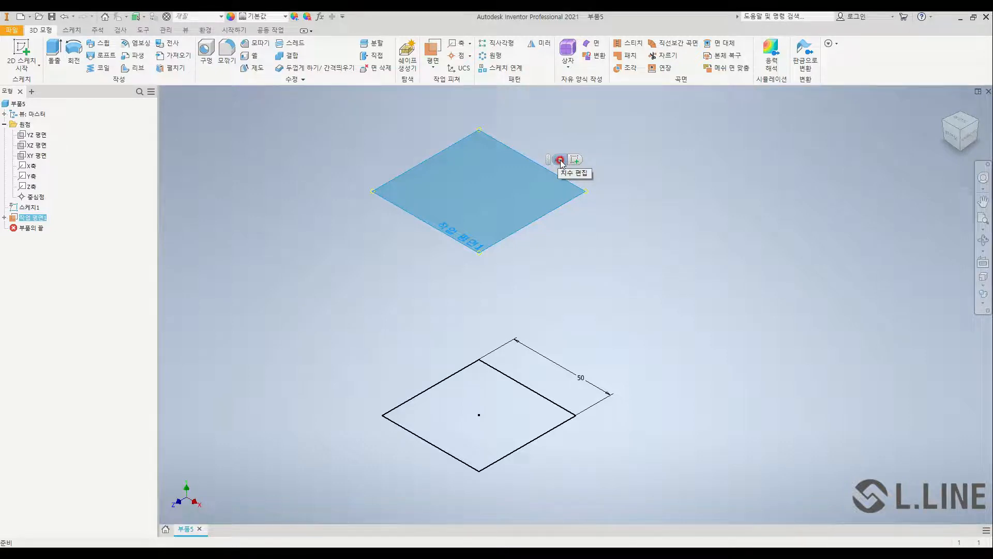
click(560, 160)
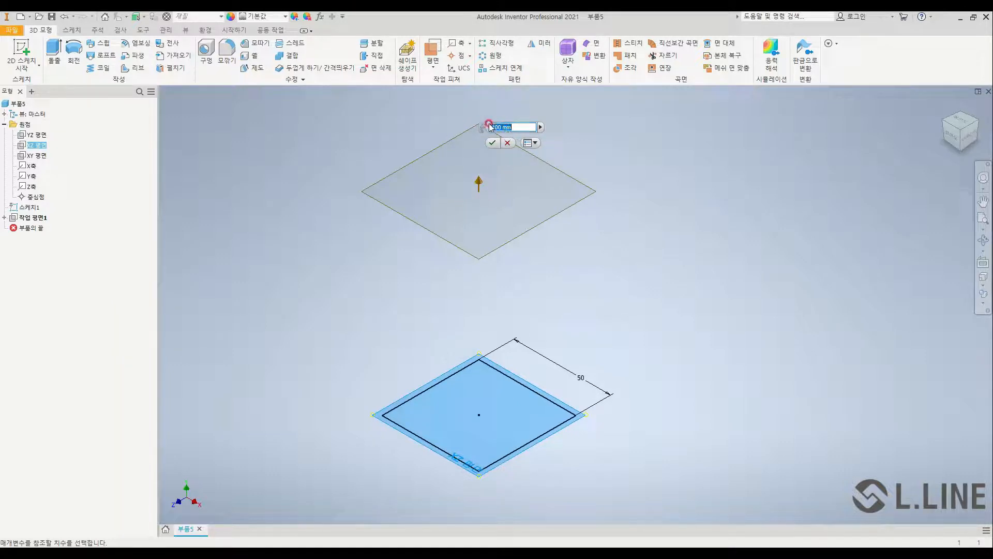
click(510, 143)
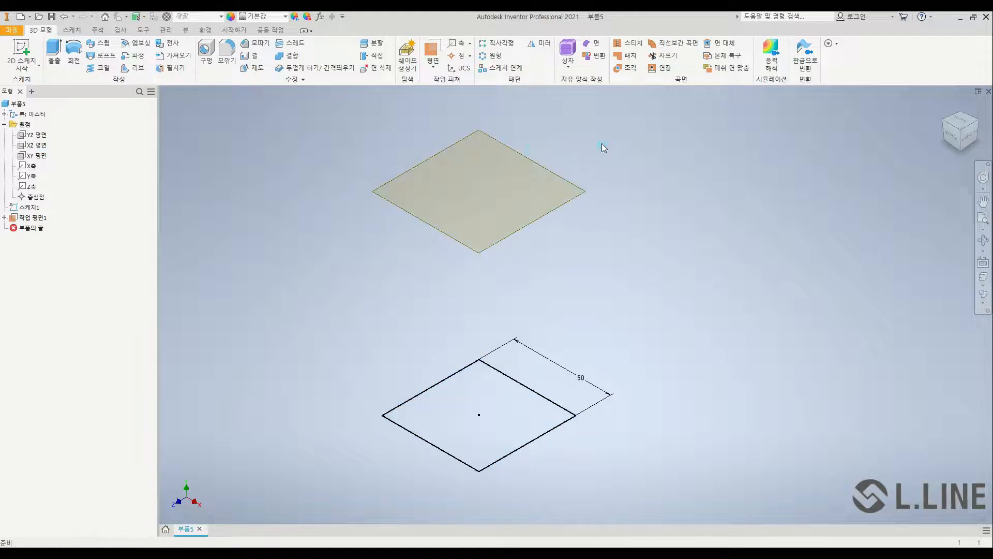
Start a sketch on the offset work plane, draw an 80 mm diameter circle centred on the origin, and finish the sketch.
click(556, 173)
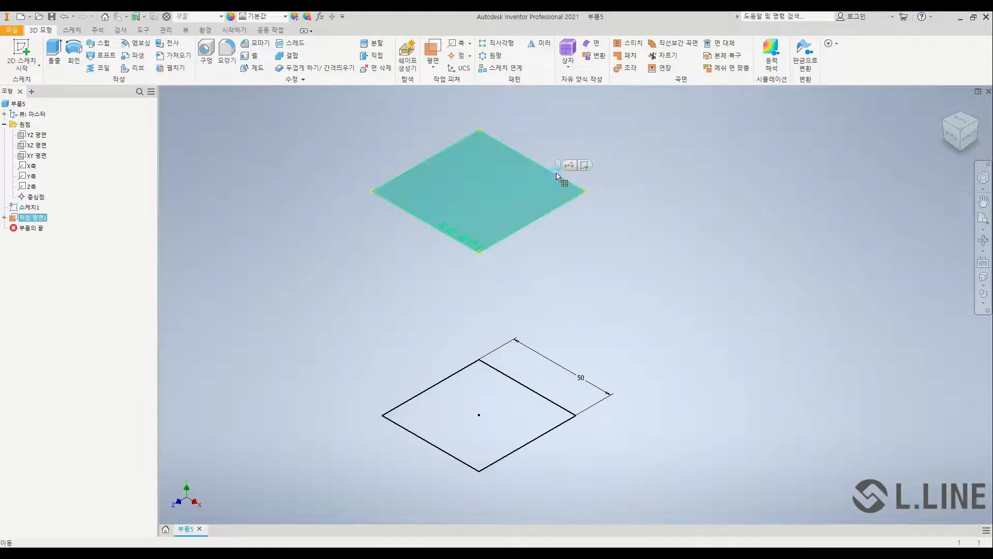
click(586, 165)
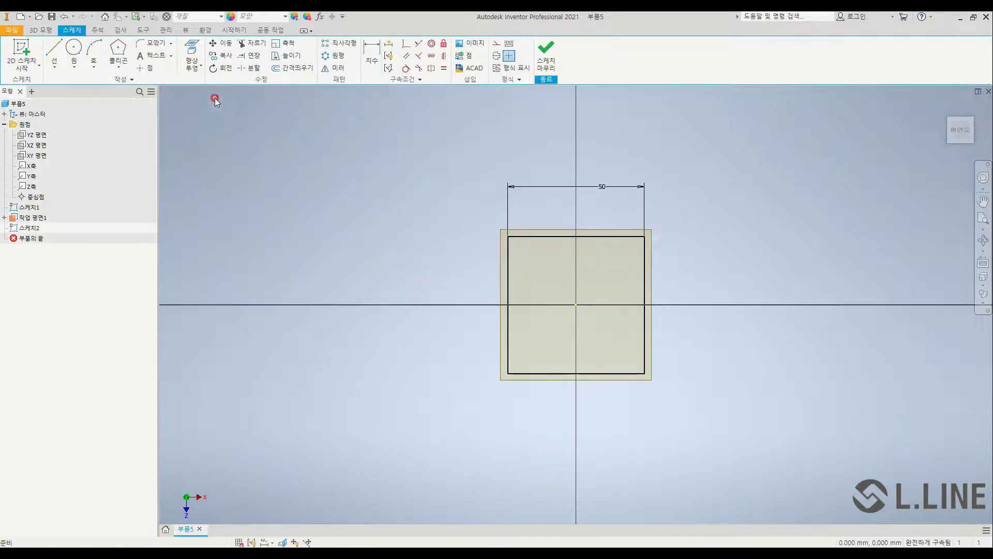
click(74, 50)
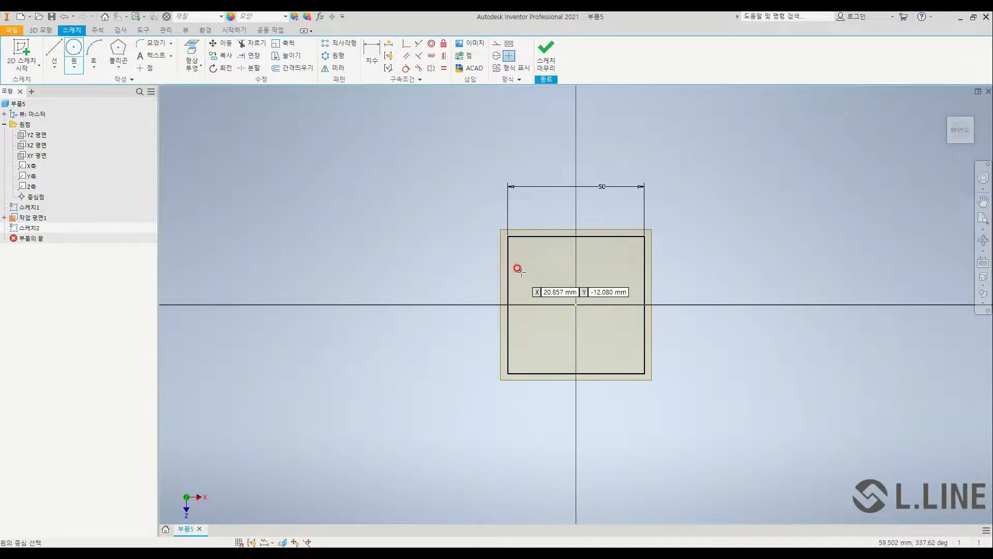
click(576, 304)
text(80)
key(Return)
click(545, 51)
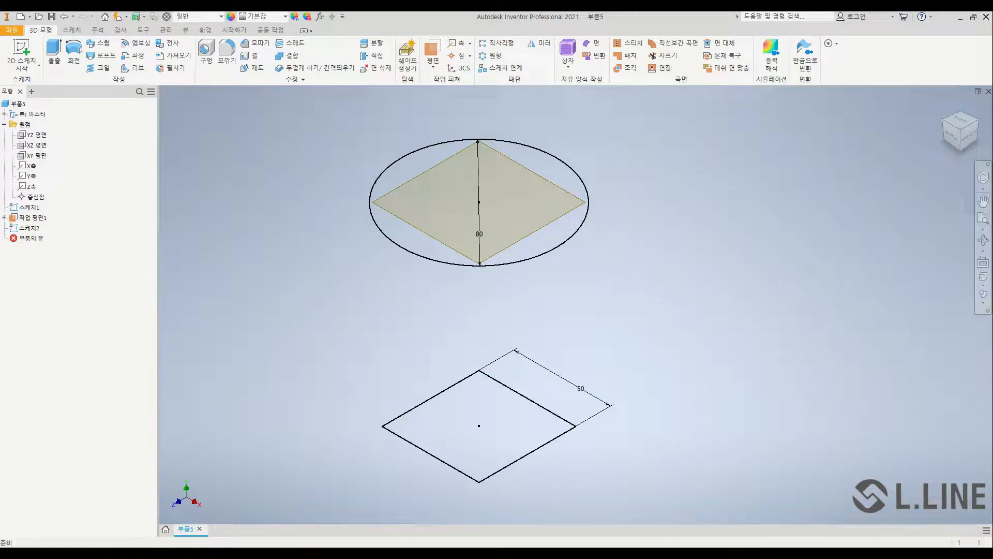
Bring up the PDF drawing, mark the cup's square base and circular opening with the screen pen, and move the drawing away.
drag(992, 67, 653, 47)
key(ctrl+1)
mouse_move(778, 327)
mouse_down()
mouse_move(712, 356)
mouse_move(799, 367)
mouse_move(779, 327)
mouse_up()
mouse_move(745, 269)
mouse_down()
mouse_move(772, 282)
mouse_move(787, 221)
mouse_move(739, 259)
mouse_move(745, 271)
mouse_up()
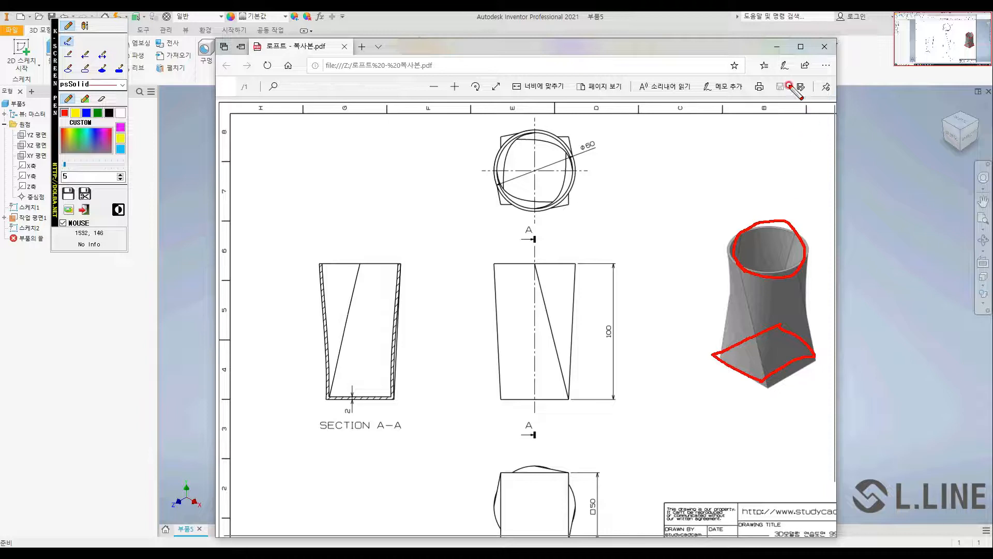
key(Escape)
drag(707, 47, 992, 150)
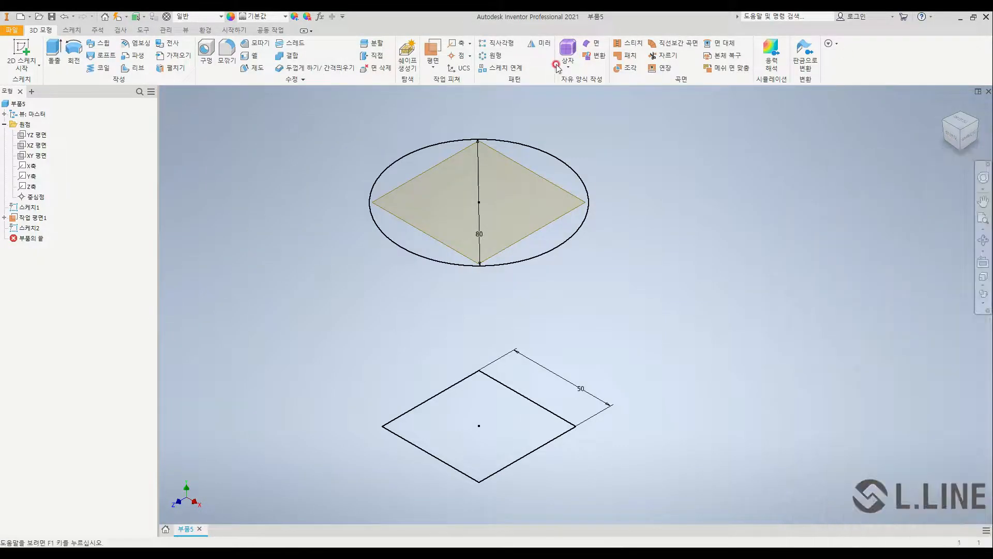
Try a loft using the square and the circle as sections, and inspect its preview from several angles.
click(102, 57)
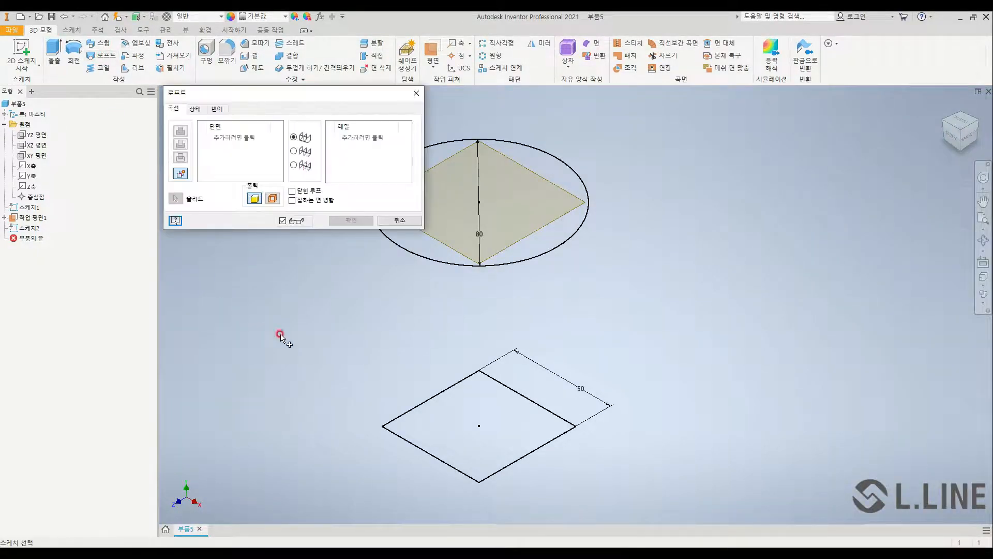
click(430, 401)
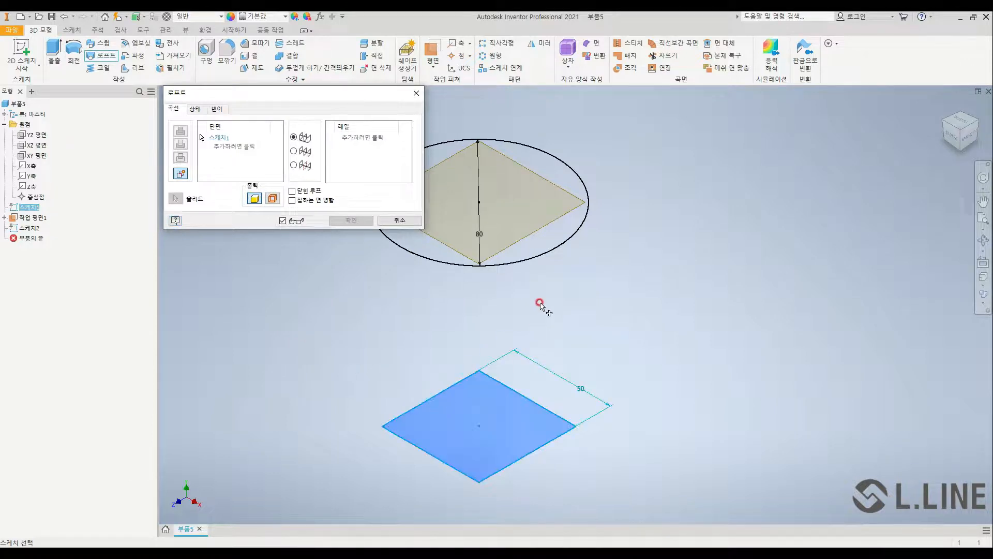
click(539, 255)
click(596, 353)
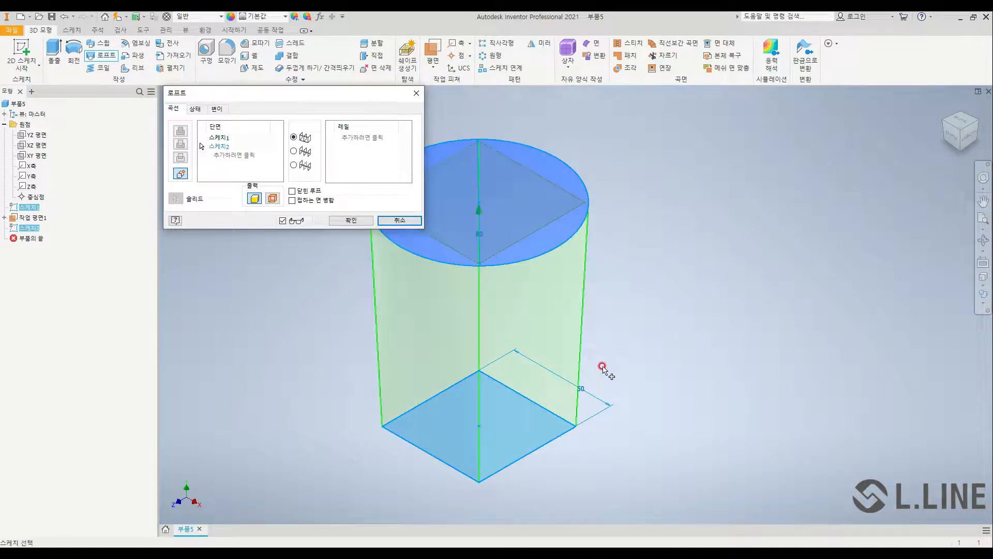
shift+middle_drag(614, 371, 568, 287)
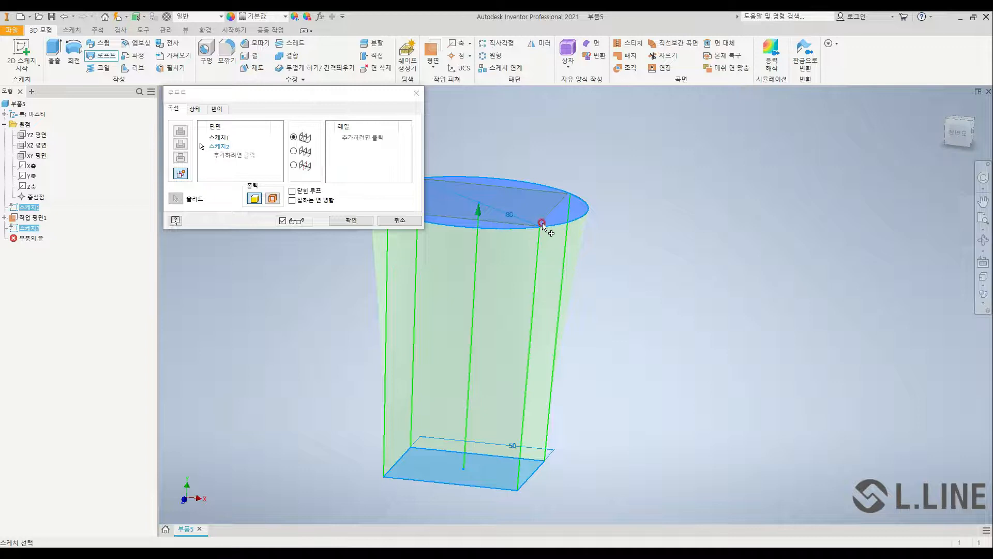
shift+middle_drag(616, 339, 584, 350)
shift+middle_drag(799, 335, 800, 336)
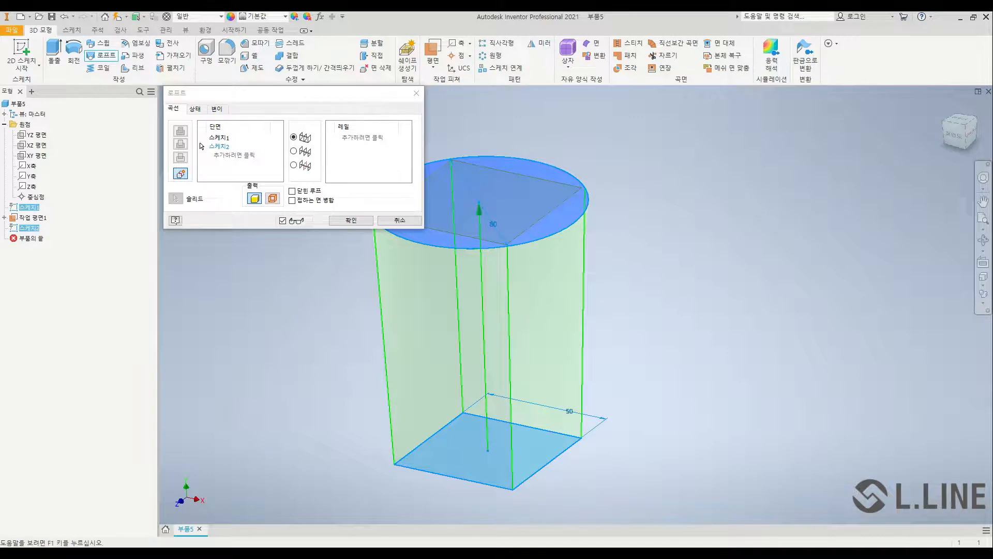
Bring the PDF drawing over the model, compare its isometric view with the loft preview, and move it away again.
key(alt+Tab)
drag(445, 25, 305, 51)
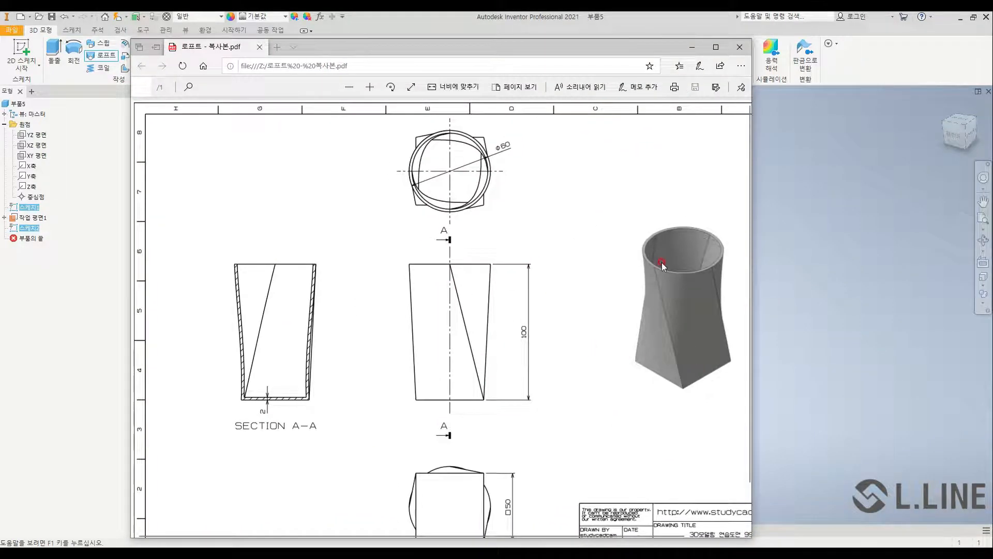
drag(616, 49, 944, 102)
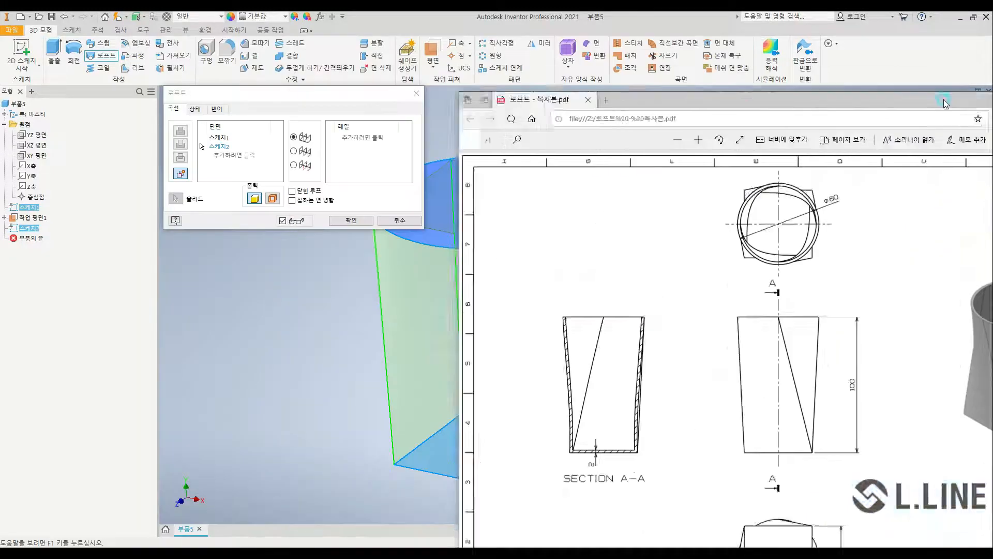
click(945, 102)
shift+middle_drag(675, 352, 653, 351)
Turn off the loft's automatic point mapping and try to remap the first point set to the front of the circle.
click(218, 109)
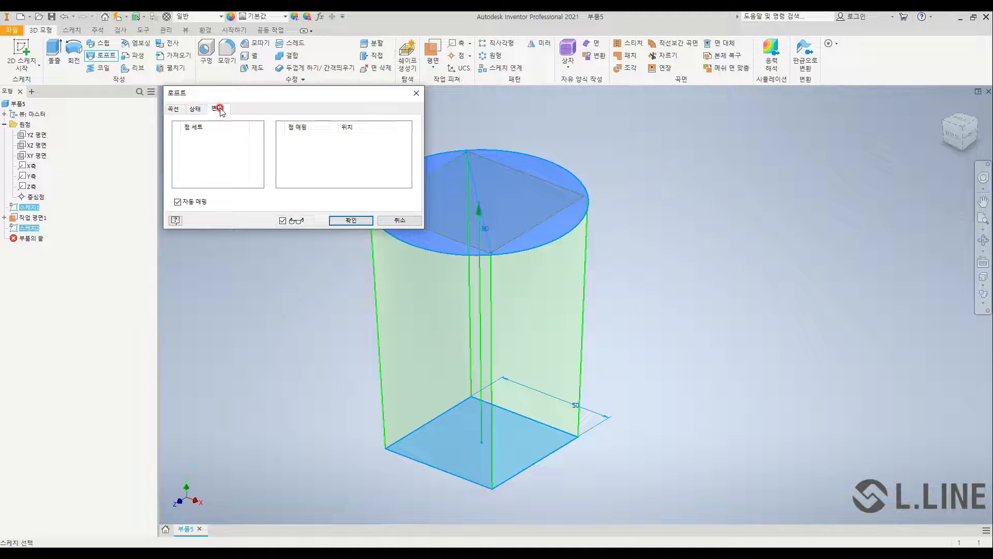
click(176, 202)
mouse_move(646, 288)
shift+middle_down()
mouse_move(663, 282)
mouse_move(640, 289)
shift+middle_up()
click(195, 138)
mouse_move(652, 281)
shift+middle_down()
mouse_move(660, 281)
mouse_move(649, 288)
shift+middle_up()
click(495, 259)
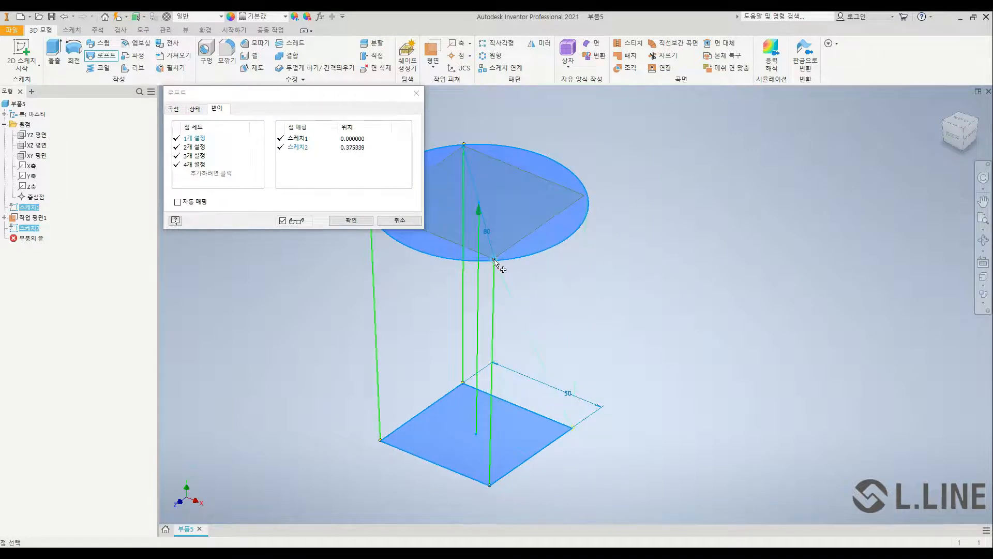
Try to remap the second, third and fourth loft point sets to other points around the circle.
shift+middle_drag(632, 312, 696, 328)
click(240, 187)
click(194, 147)
click(474, 217)
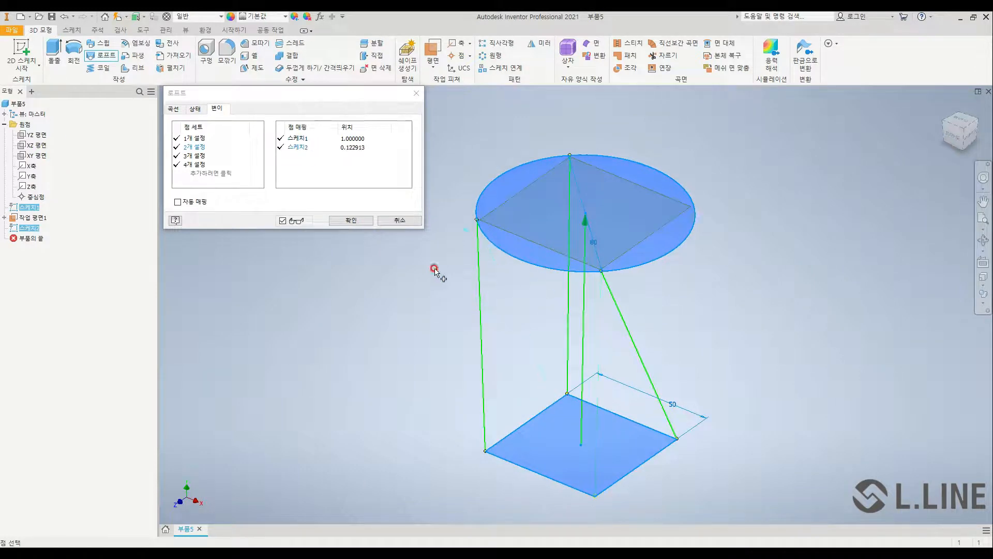
click(193, 156)
click(571, 155)
click(196, 165)
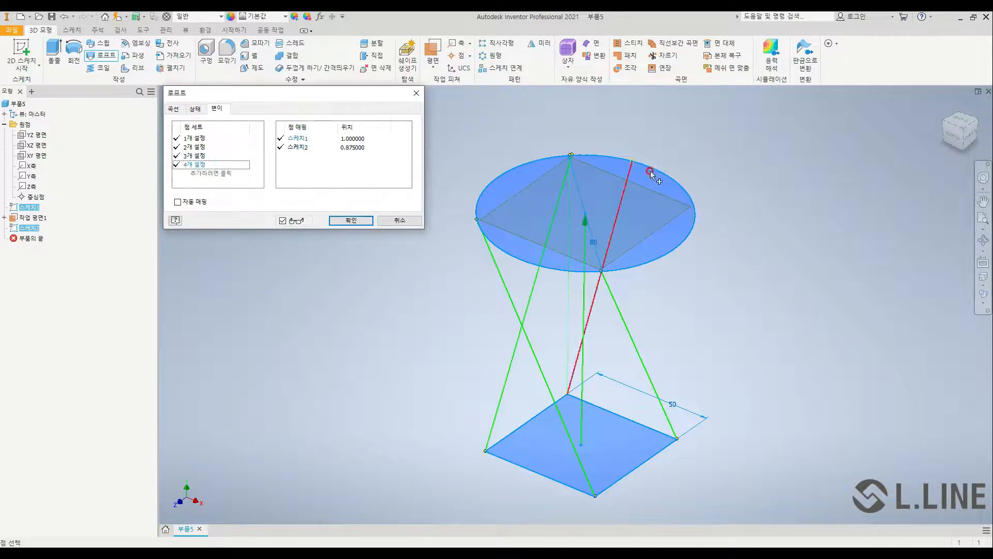
click(694, 205)
Open the circle-side position values of the first two point sets for editing, and cancel the loft.
shift+middle_drag(747, 288, 716, 281)
click(198, 141)
click(352, 148)
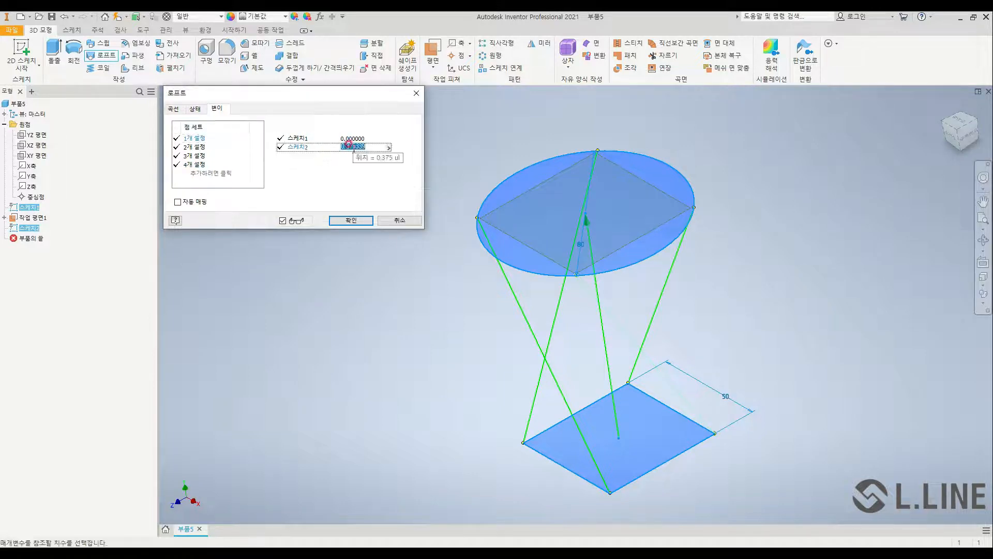
click(192, 147)
click(351, 149)
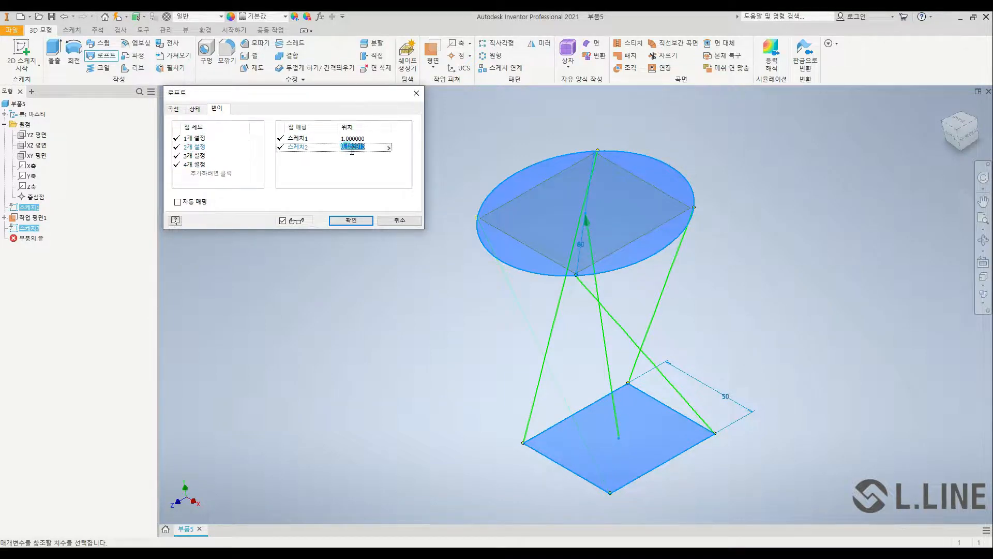
click(347, 149)
click(353, 151)
click(402, 221)
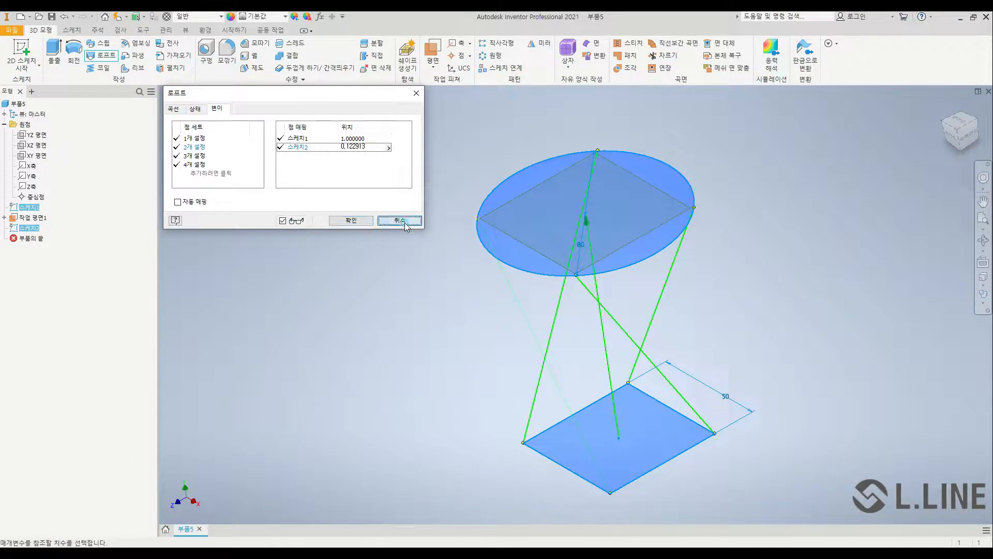
Reopen the circle's sketch on the offset plane for editing.
mouse_move(401, 298)
shift+middle_down()
mouse_move(408, 325)
mouse_move(424, 328)
shift+middle_up()
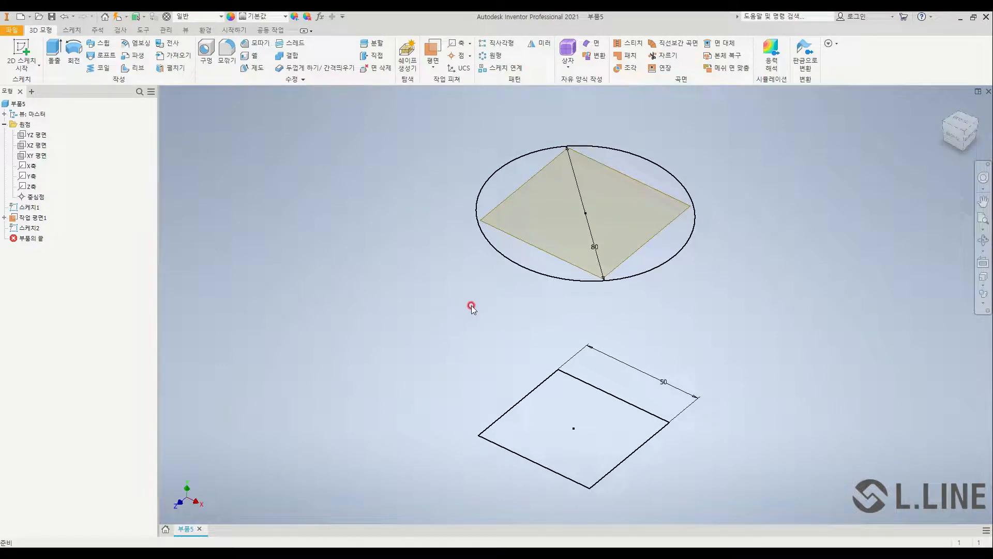
click(515, 266)
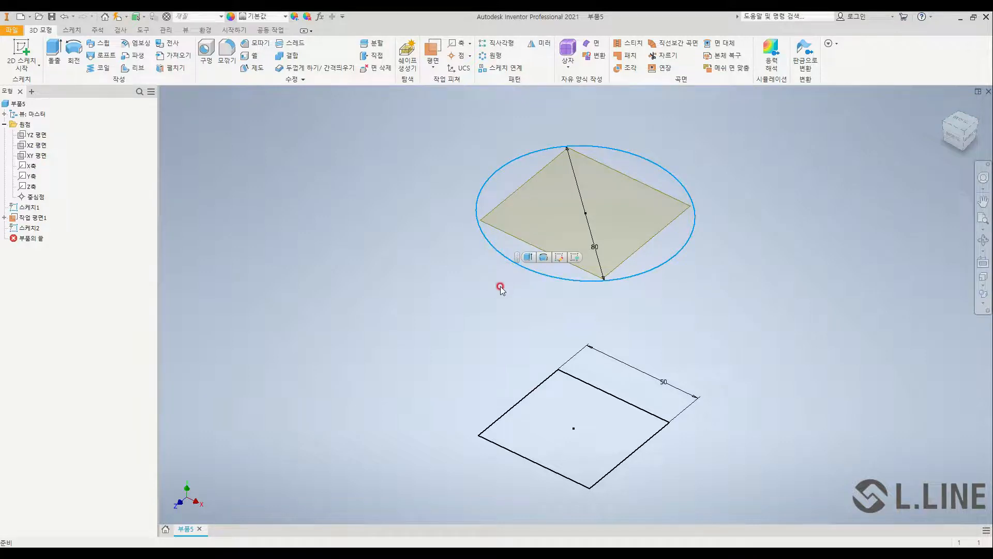
click(561, 258)
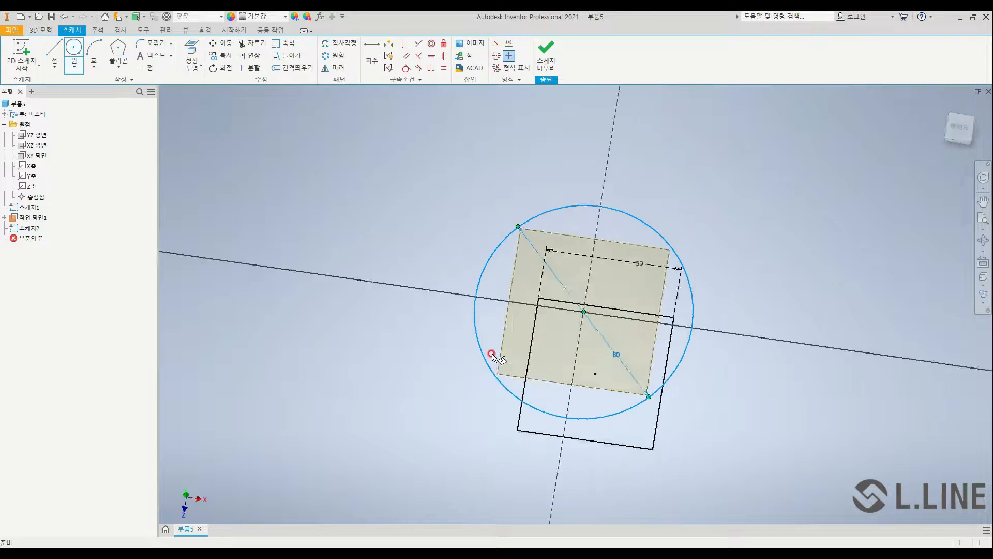
middle_drag(426, 357, 374, 351)
middle_drag(326, 273, 297, 277)
Mark the circle's four quadrant points with the screen pen and clear the marks.
key(F12)
drag(495, 405, 495, 415)
drag(380, 294, 395, 307)
mouse_move(486, 183)
mouse_down()
mouse_move(505, 201)
mouse_move(501, 186)
mouse_up()
mouse_move(611, 296)
mouse_down()
mouse_move(595, 307)
mouse_move(610, 311)
mouse_up()
key(F12)
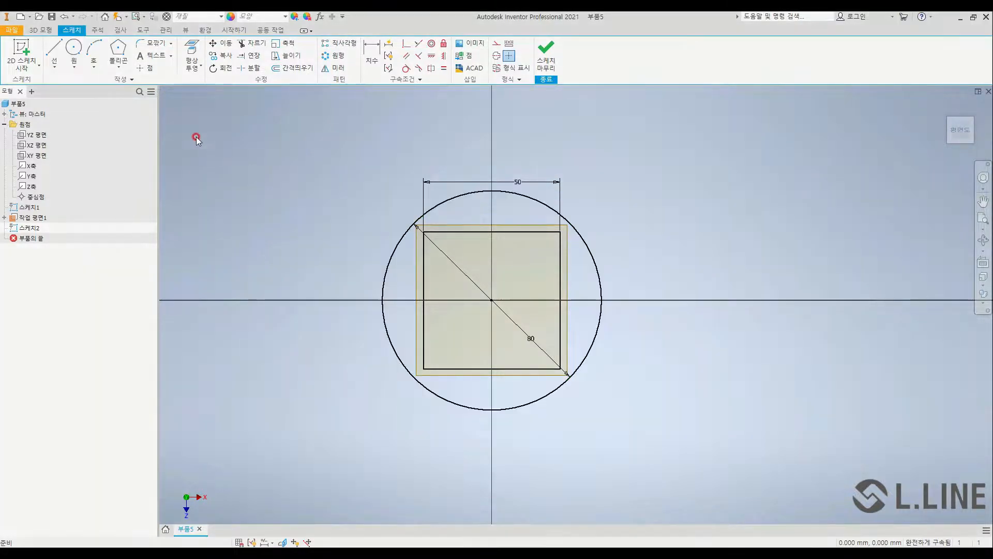
Try to draw a regular four-sided polygon inside the 80 mm circle from its centre, and undo it.
click(118, 52)
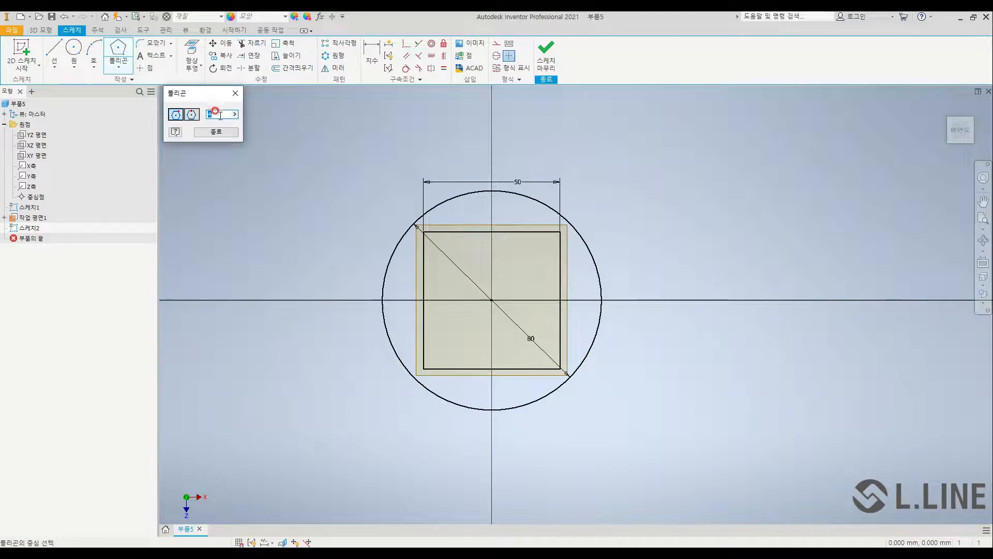
click(492, 299)
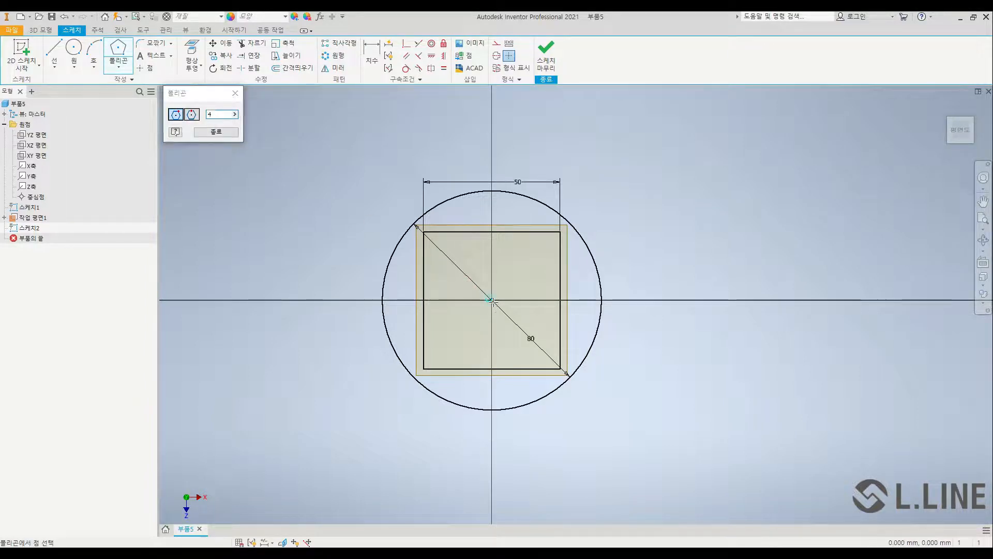
click(500, 208)
key(Escape)
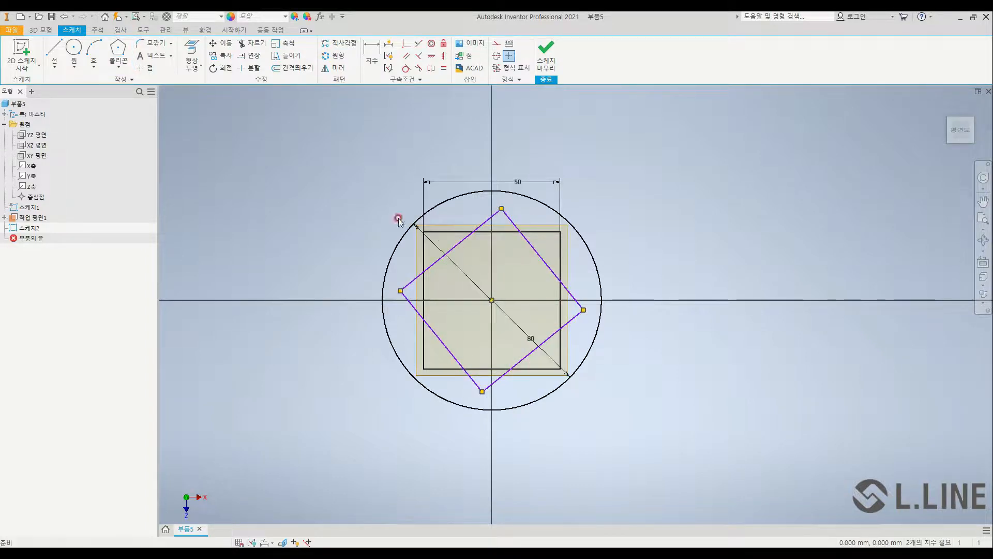
key(ctrl+z)
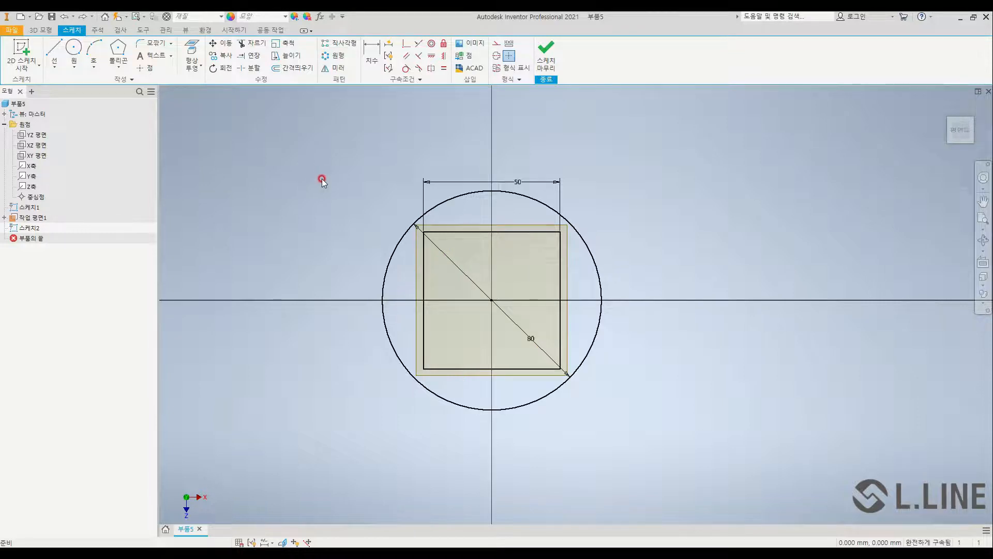
Draw a four-sided polygon in construction lines from the circle's centre, with its vertices on the circle.
click(497, 47)
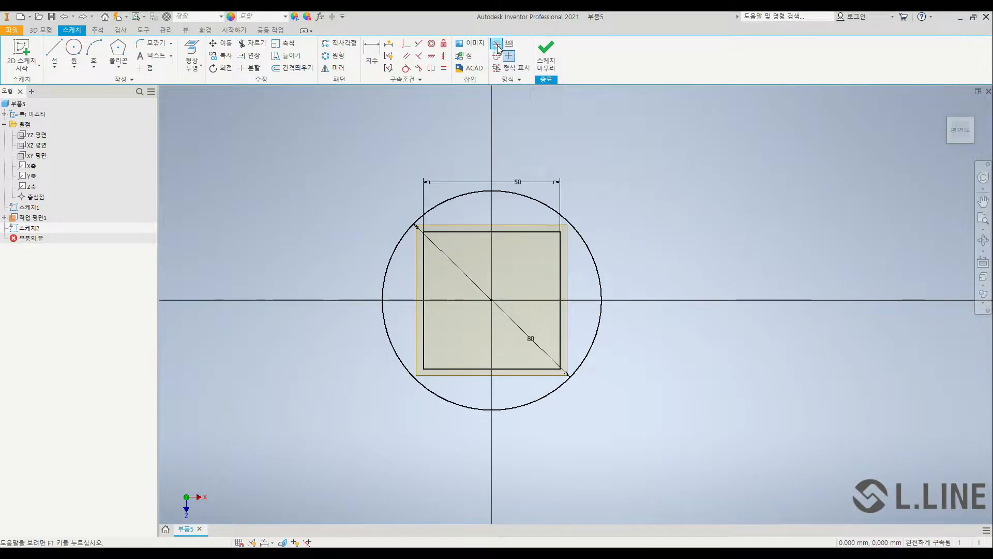
click(122, 49)
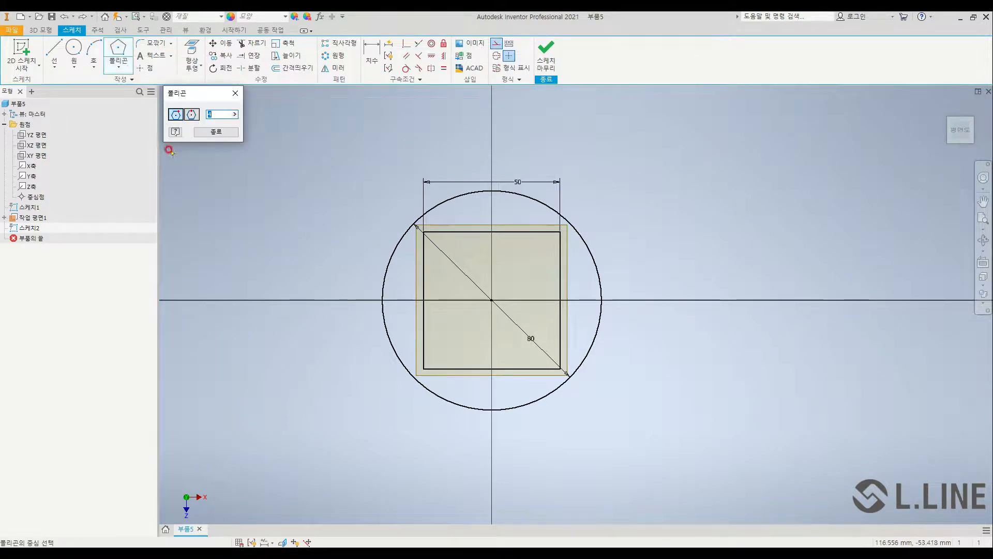
click(491, 299)
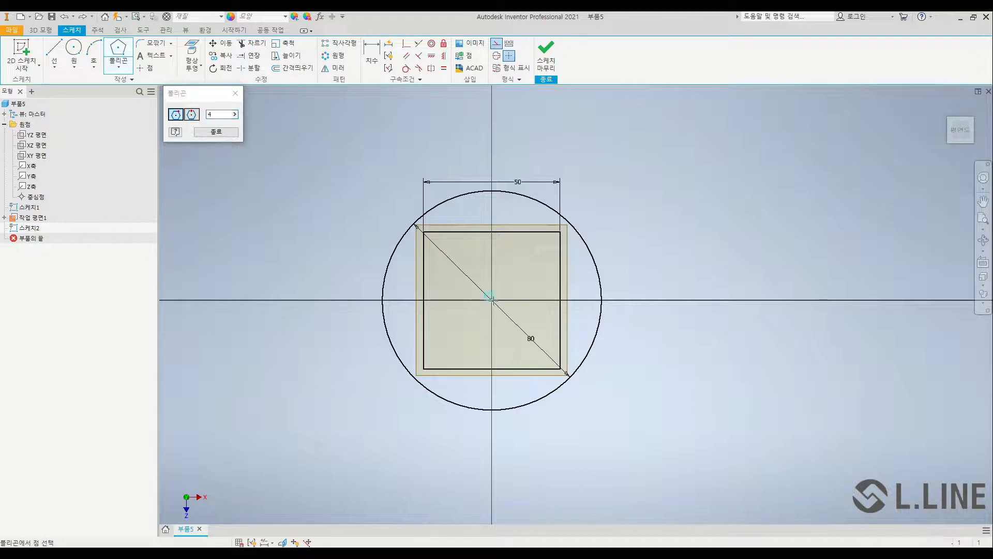
click(489, 187)
key(Escape)
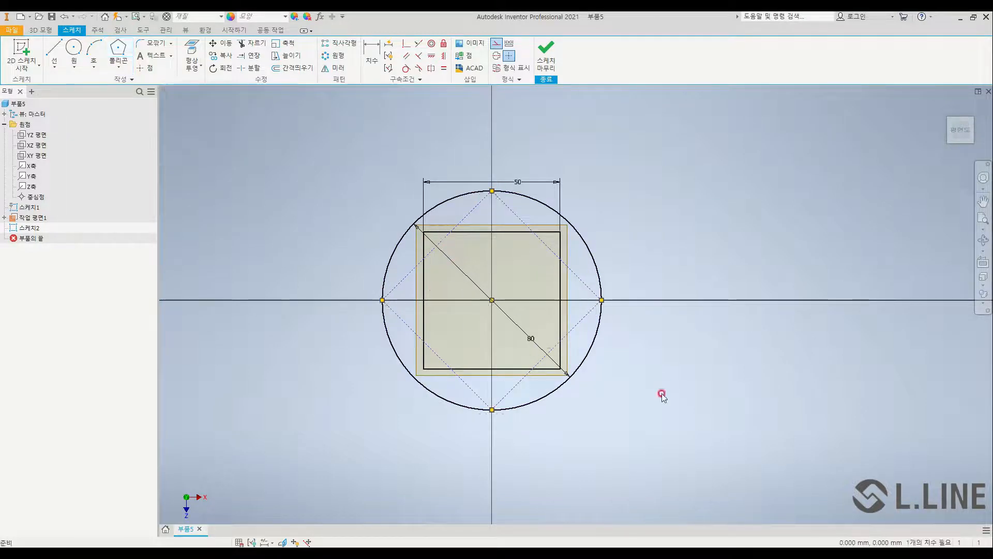
middle_drag(661, 390, 650, 379)
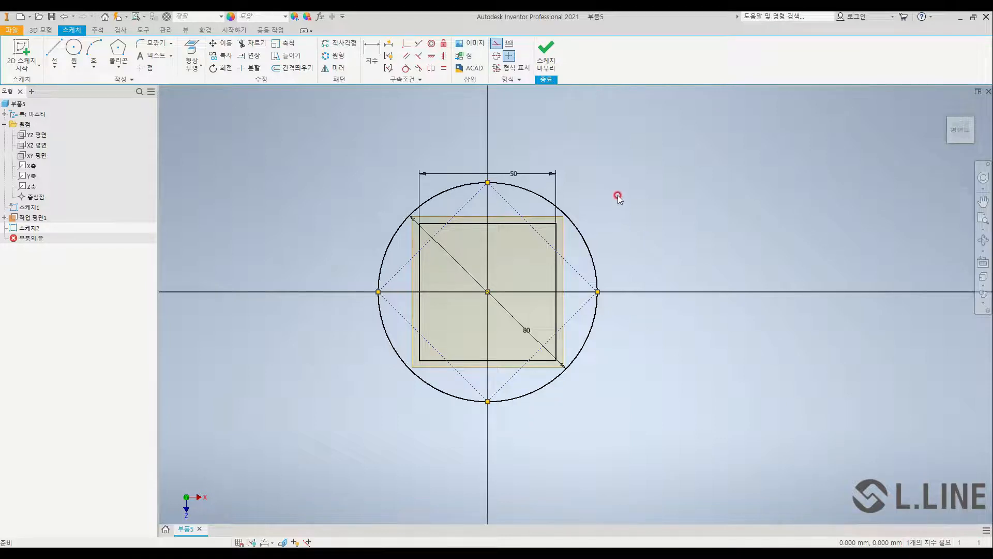
Rotate the construction polygon slightly by its upper vertex to test its remaining freedom.
mouse_move(489, 184)
mouse_down()
mouse_move(512, 191)
mouse_move(490, 186)
mouse_up()
click(490, 187)
drag(501, 183, 505, 189)
click(506, 191)
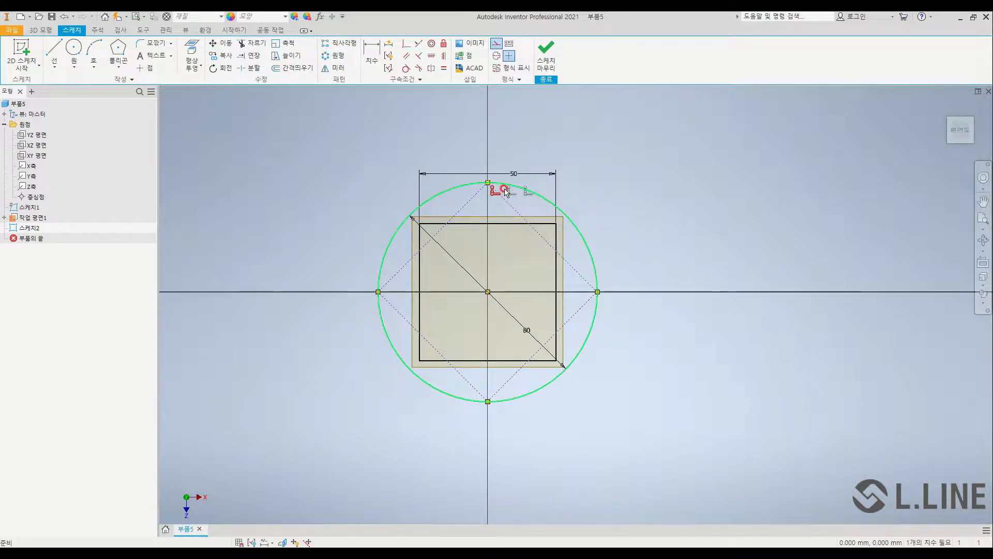
drag(490, 186, 516, 212)
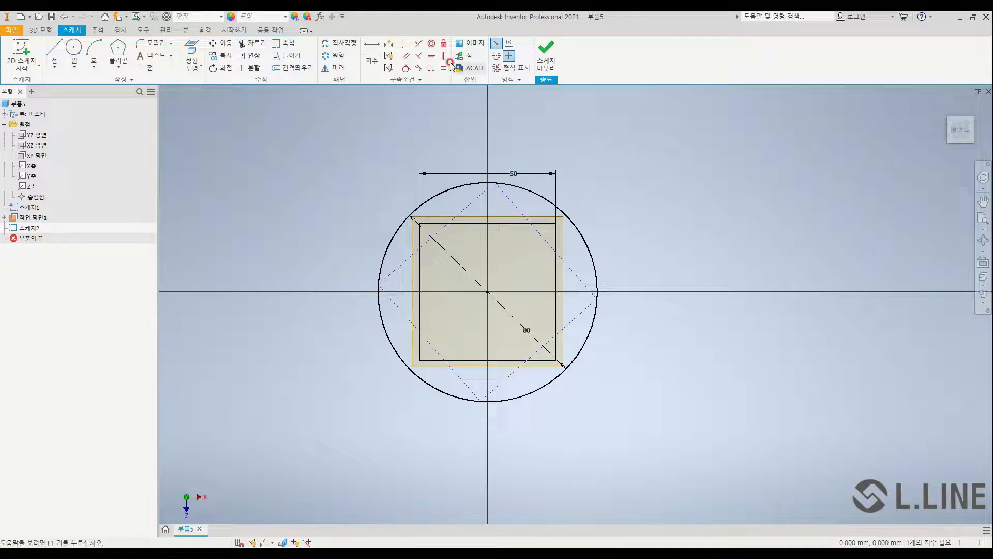
Align one vertex of the construction polygon with the circle's centre using a Horizontal constraint.
click(434, 57)
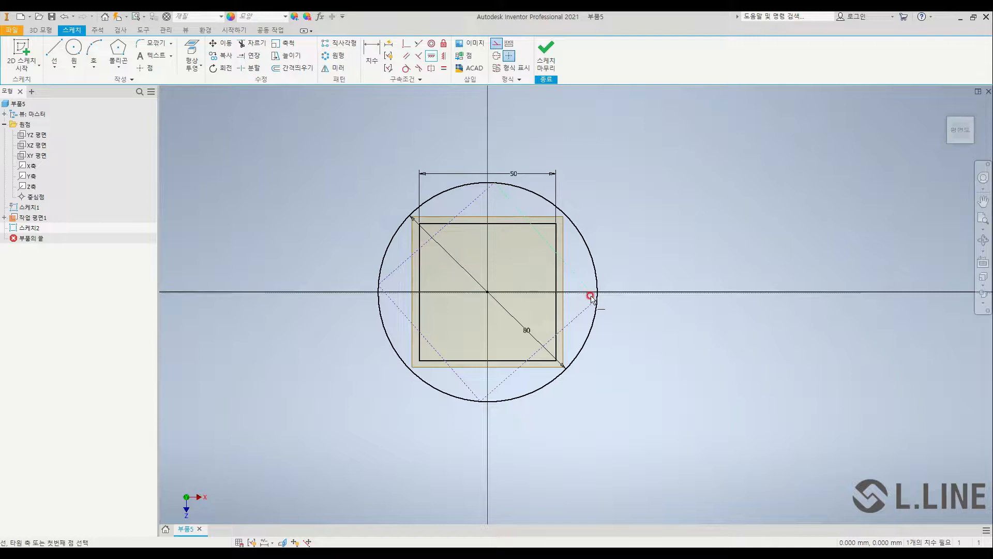
click(596, 293)
click(487, 292)
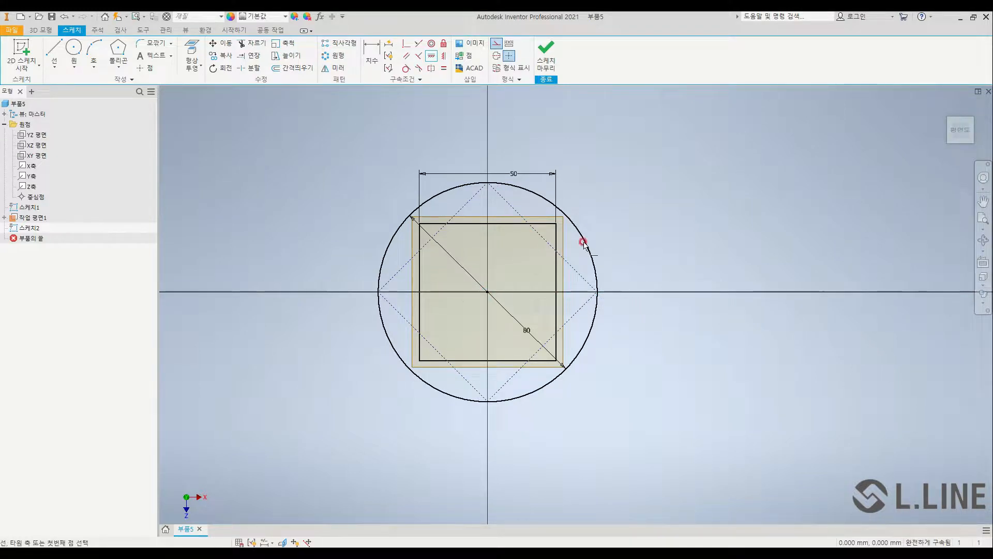
Mark the circle's centre and the polygon vertex level with it using the screen pen, and clear the marks.
click(444, 56)
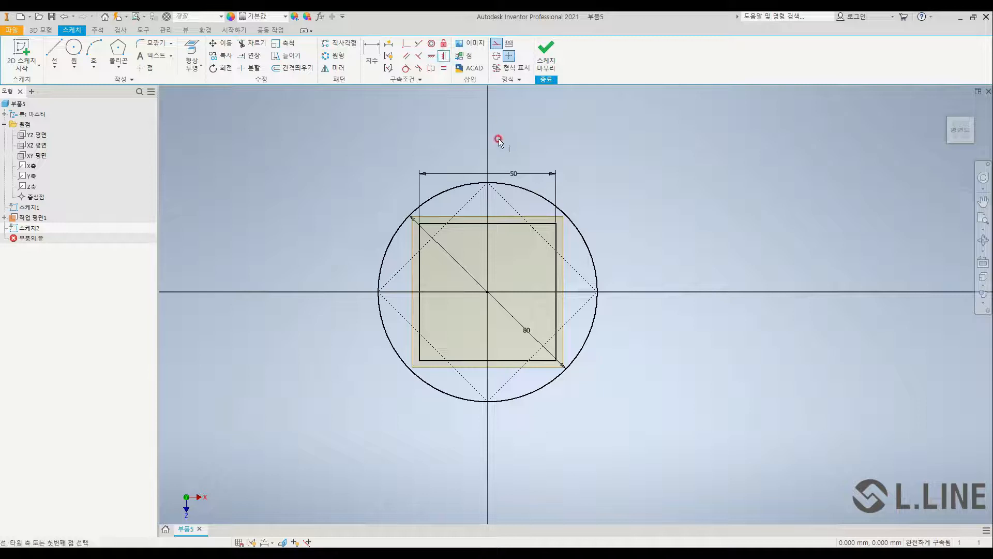
key(ctrl+2)
drag(481, 180, 488, 179)
mouse_move(485, 282)
mouse_down()
mouse_move(494, 290)
mouse_move(485, 293)
mouse_up()
key(Escape)
key(Escape)
key(ctrl+2)
drag(596, 283, 599, 292)
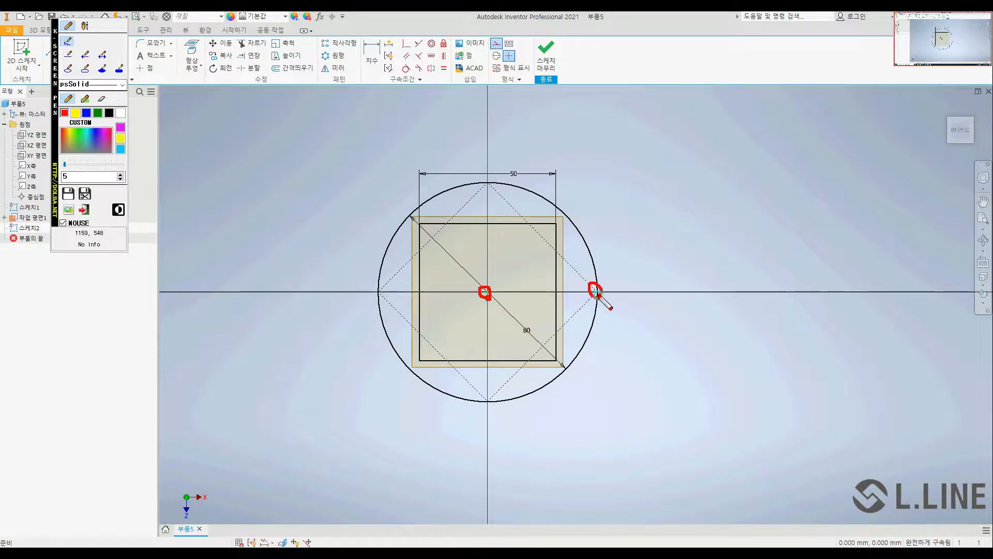
drag(436, 57, 430, 61)
key(Escape)
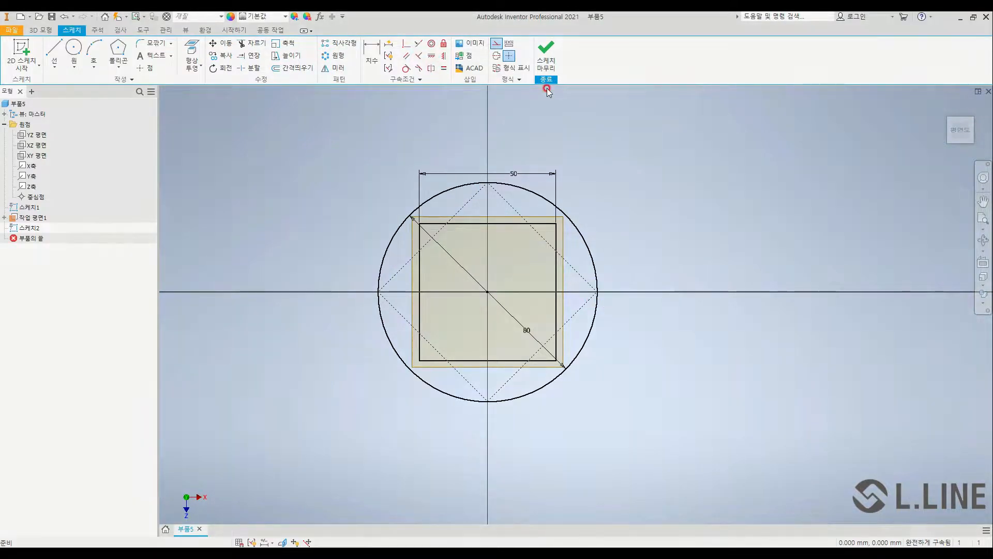
Finish the circle's sketch and start a 3D sketch.
click(547, 52)
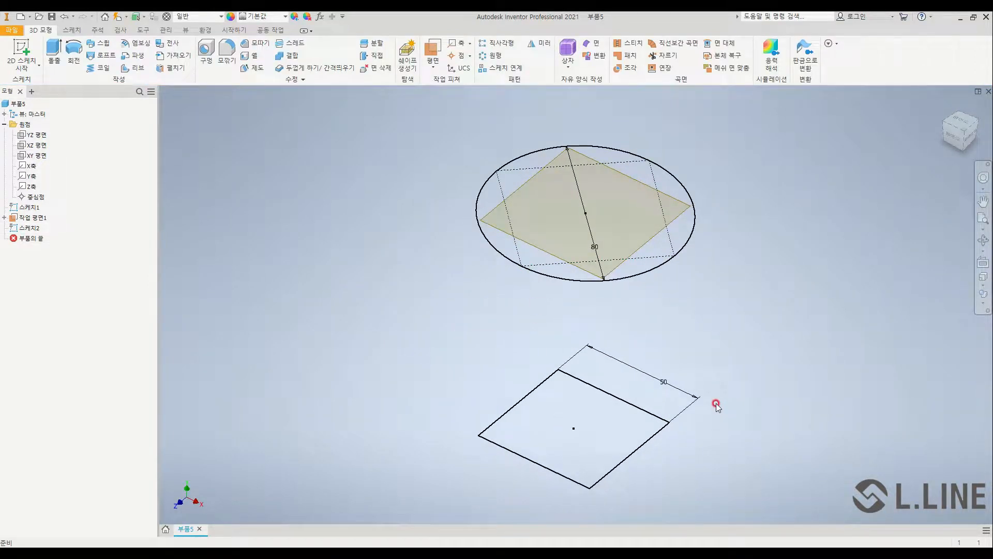
click(21, 66)
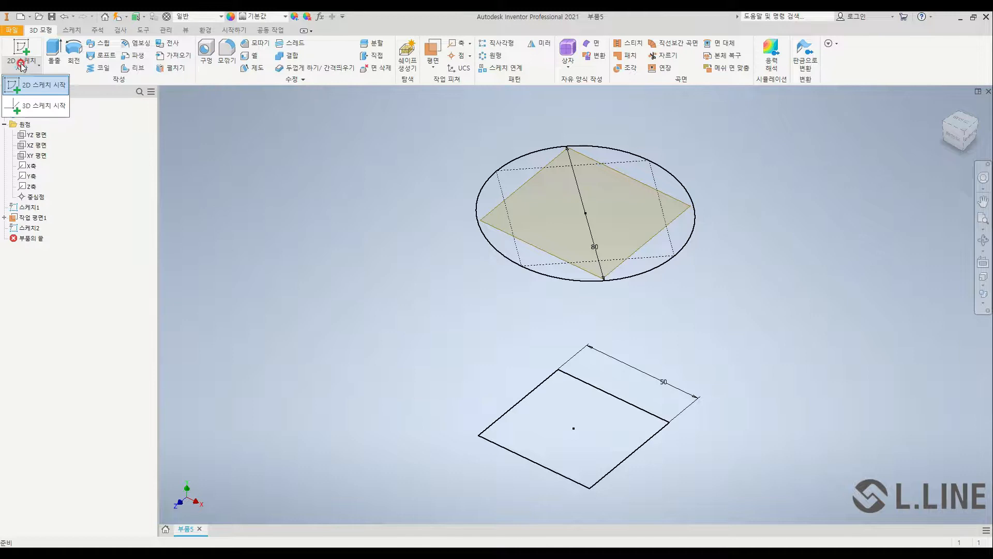
click(40, 107)
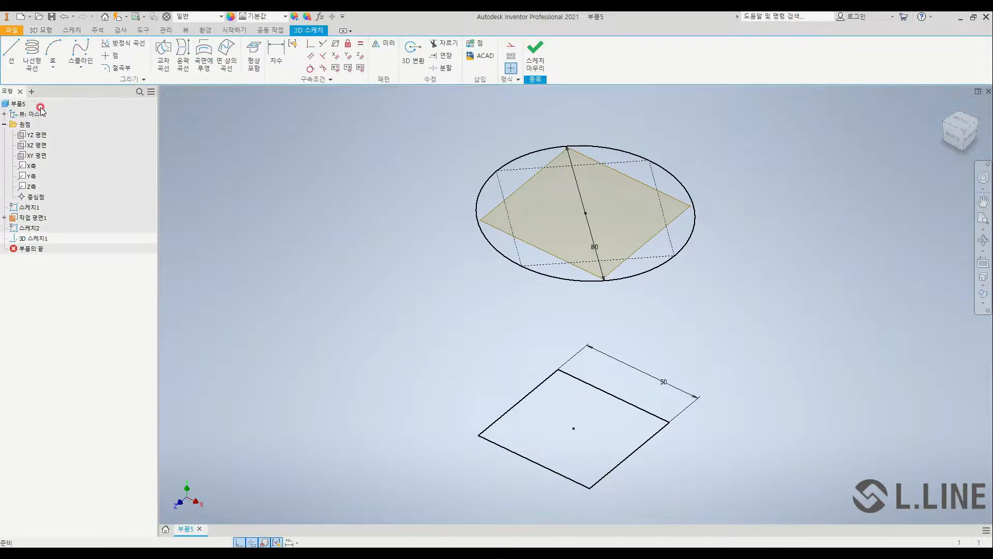
Draw four separate 3D lines connecting the construction polygon's vertices on the circle to the 50 mm square's corners, and finish the 3D sketch.
click(15, 53)
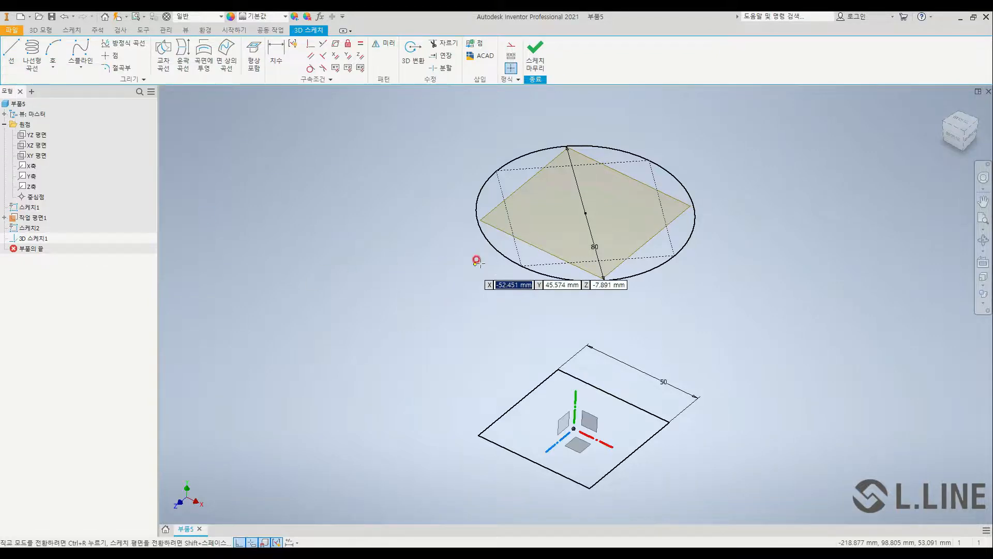
click(518, 263)
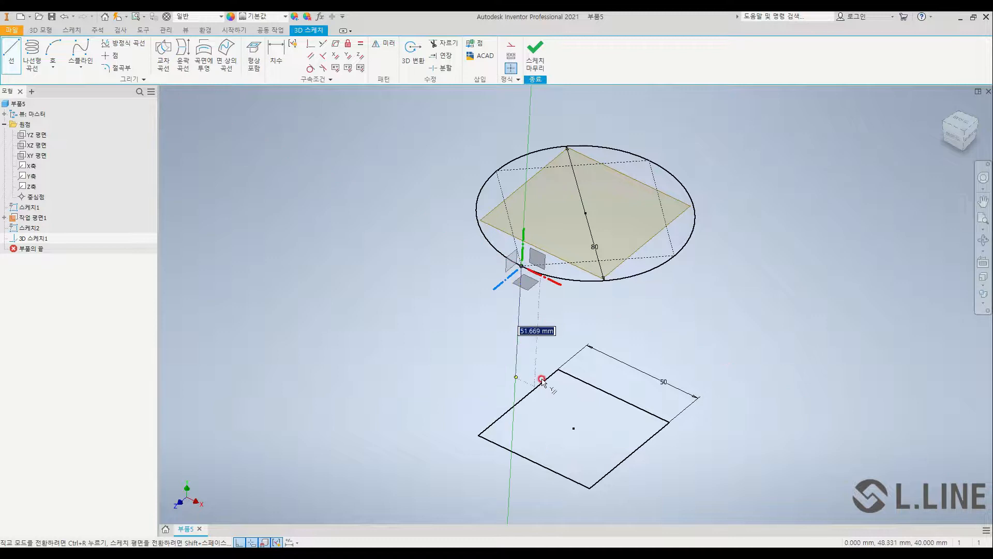
click(588, 486)
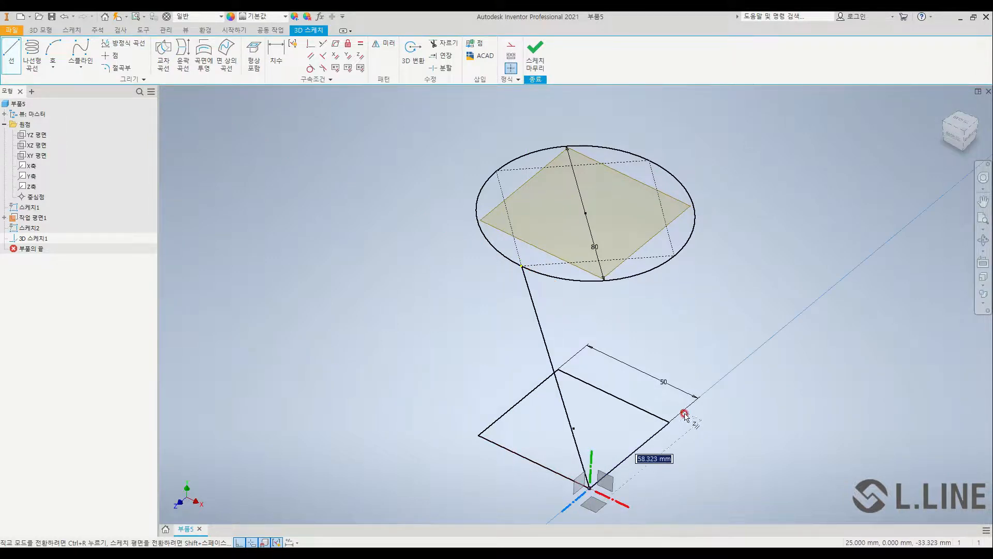
click(478, 433)
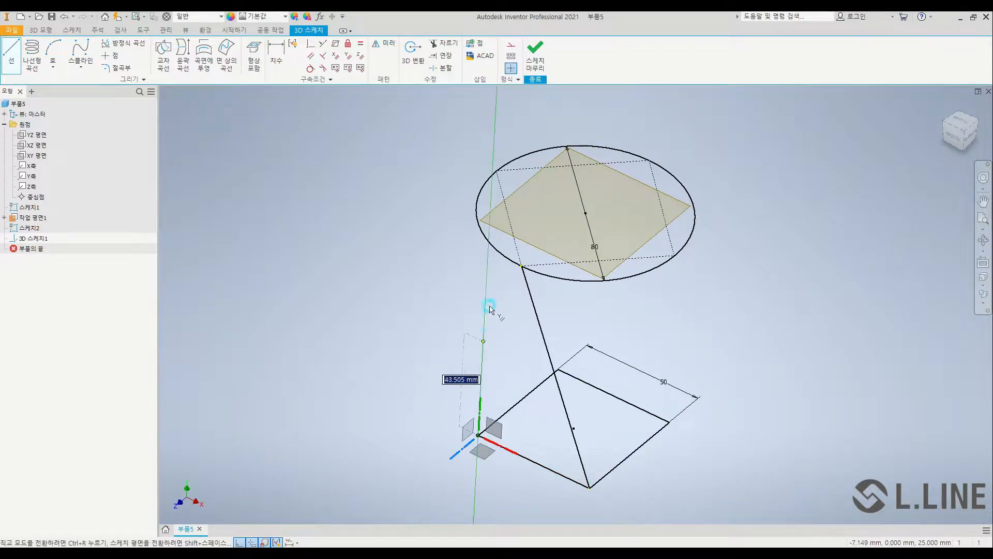
click(495, 170)
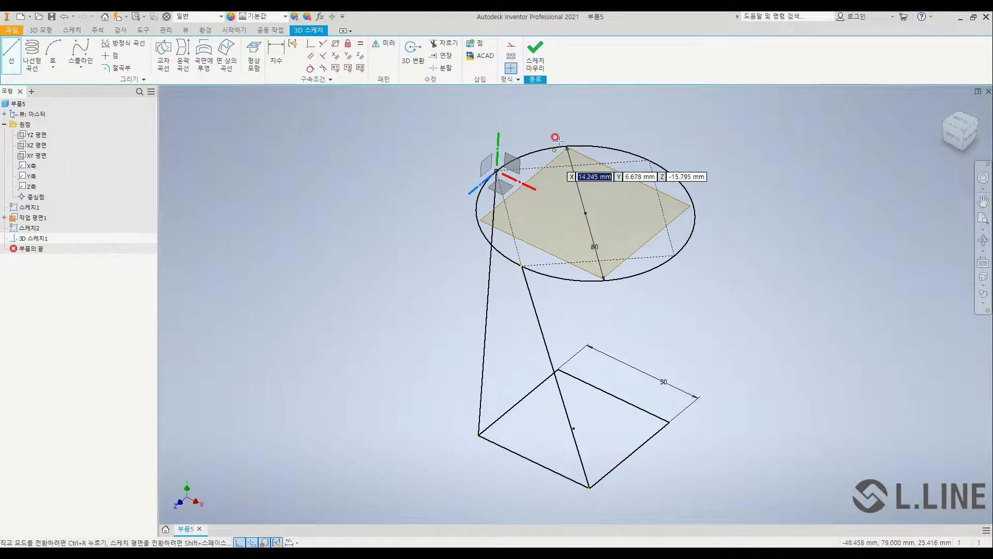
click(649, 161)
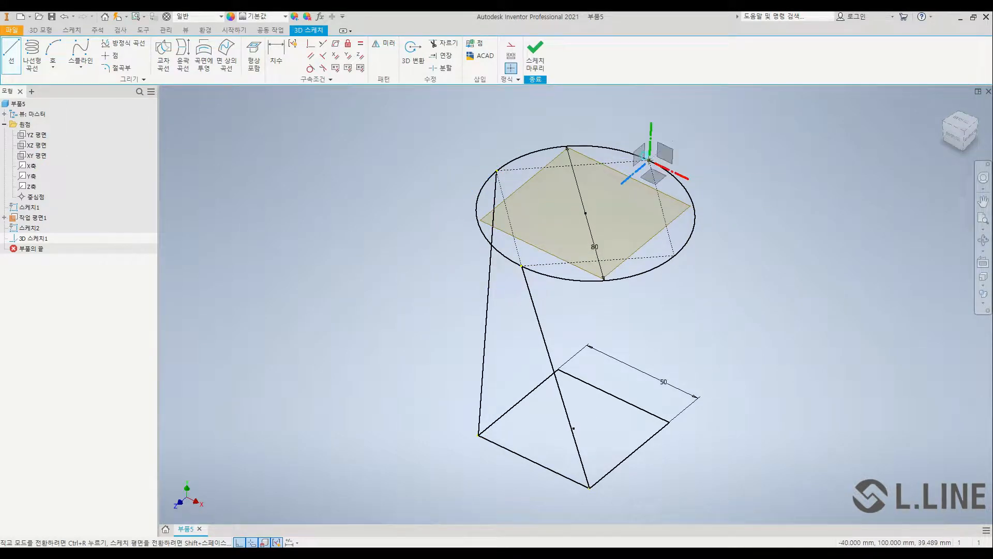
click(557, 369)
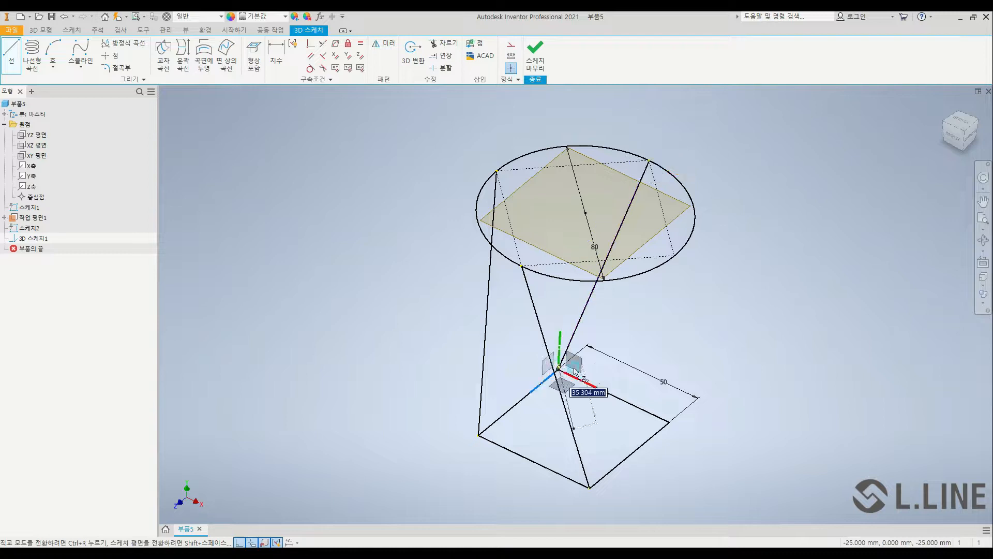
click(677, 257)
click(670, 422)
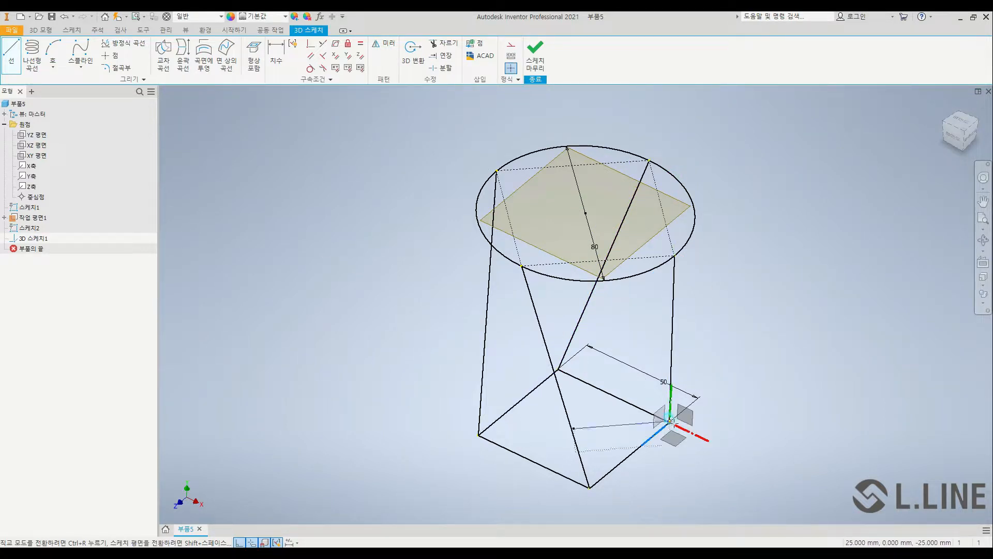
middle_drag(747, 343, 711, 334)
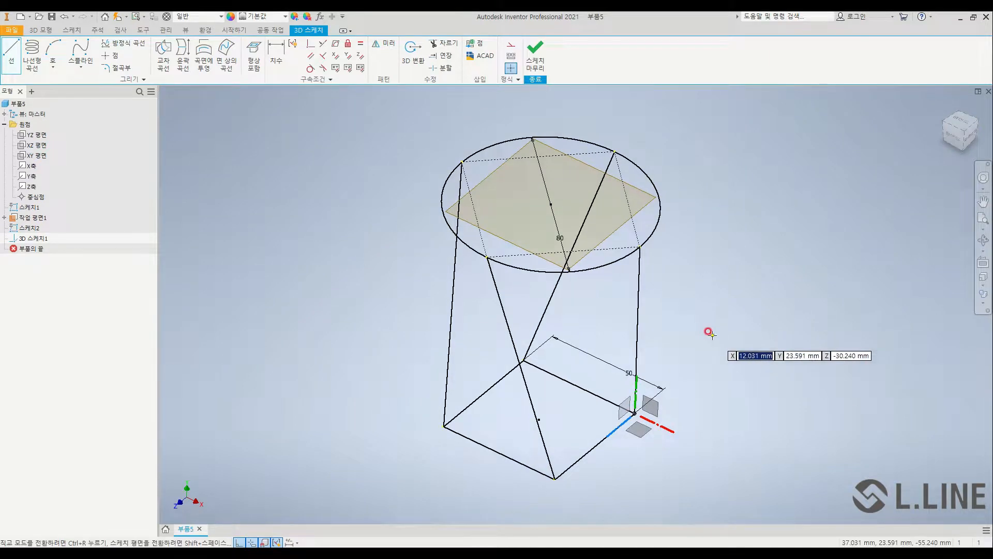
click(535, 52)
middle_drag(726, 305, 675, 309)
right_click(676, 309)
click(651, 229)
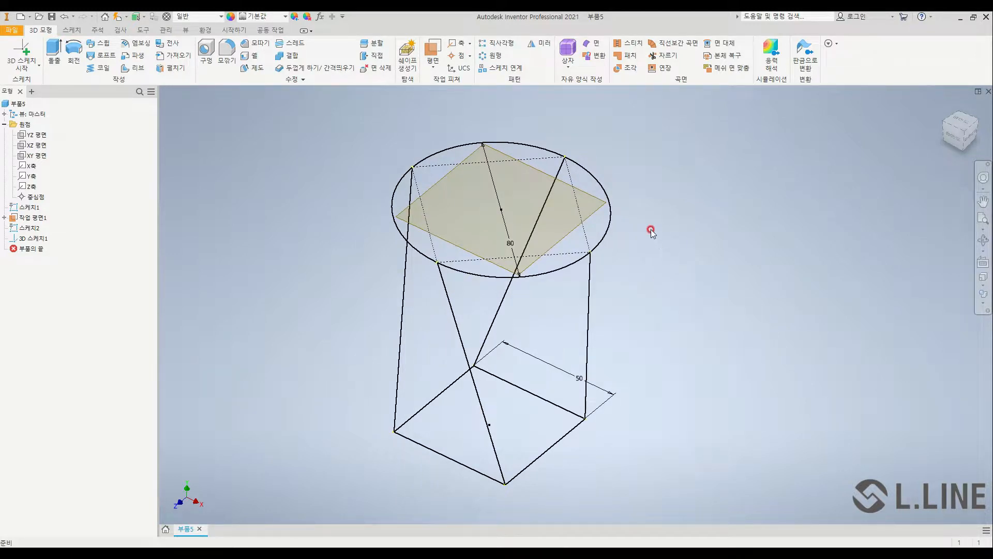
click(569, 177)
click(619, 119)
Start a Loft with the 50 mm square and the 80 mm circle as its sections.
click(110, 57)
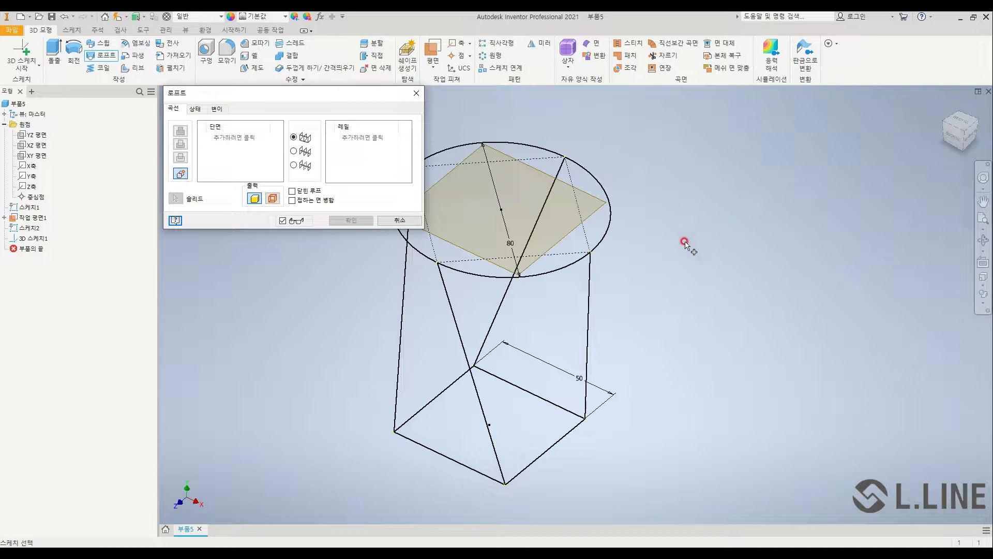
click(573, 425)
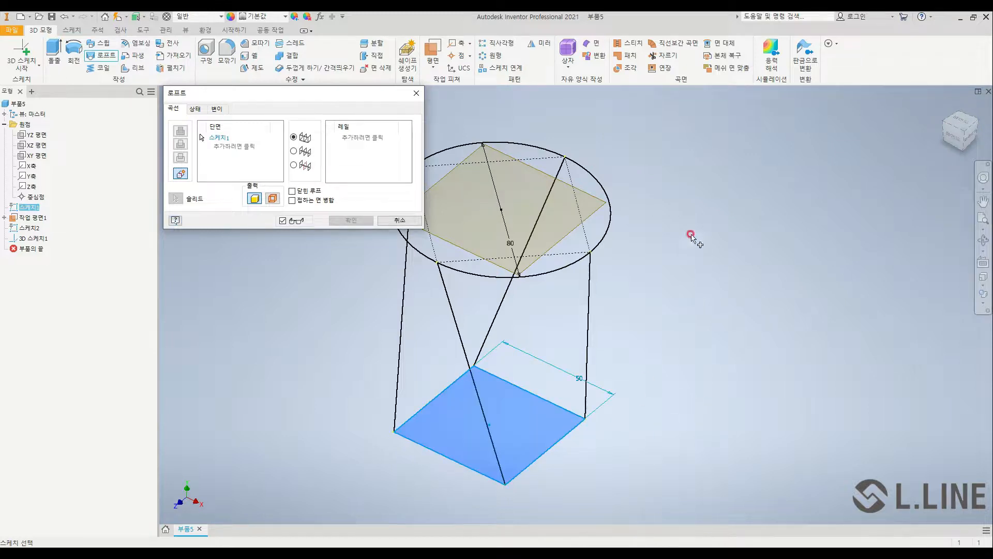
click(601, 185)
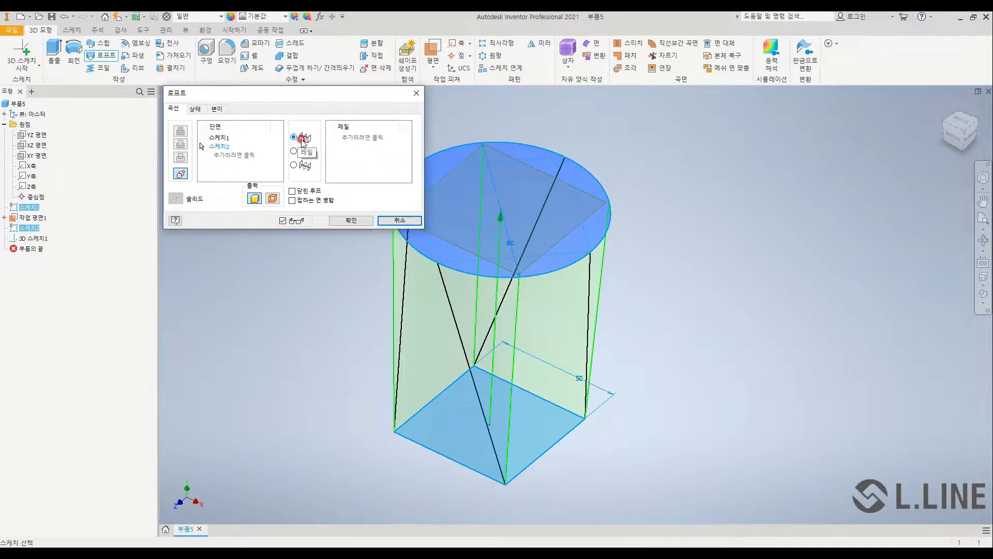
Add the four 3D sketch lines between the square and the circle as rails of the loft.
click(357, 139)
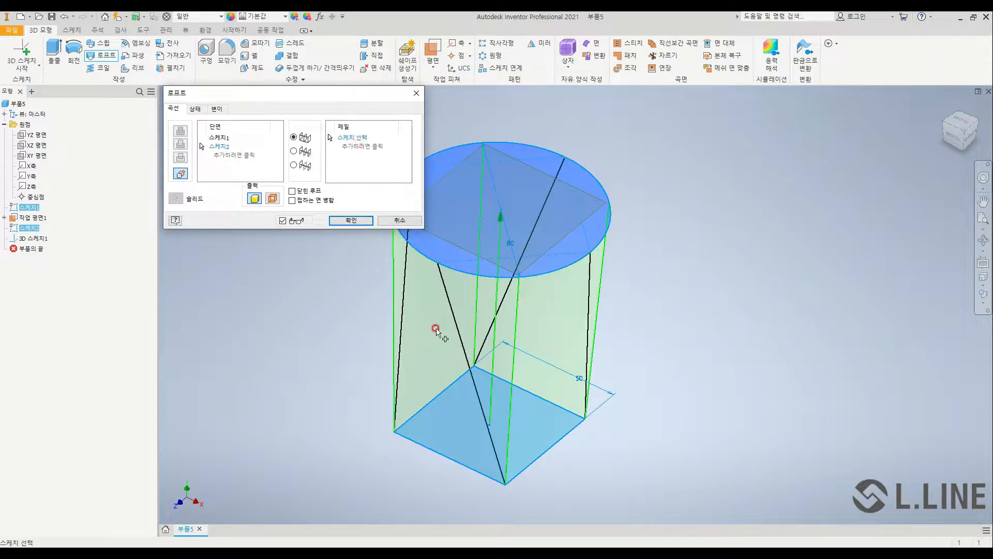
click(458, 328)
click(404, 304)
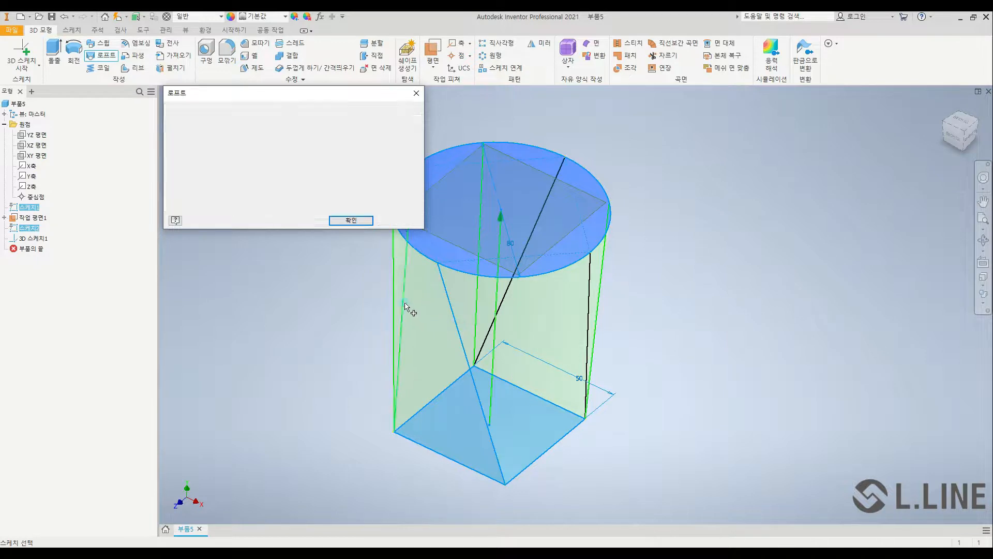
click(494, 314)
click(590, 293)
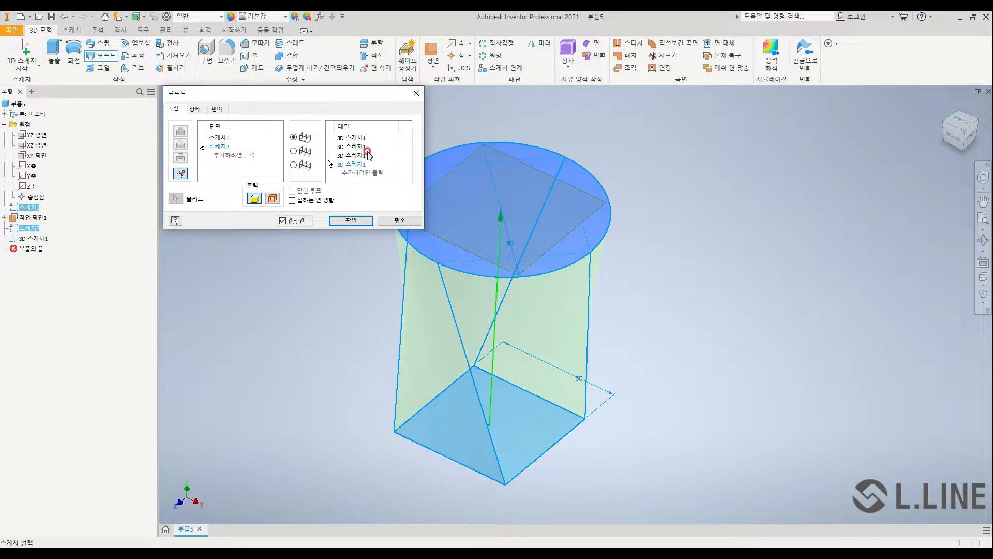
Create the solid loft between the 50 mm square and the circle along the four selected rails.
click(341, 220)
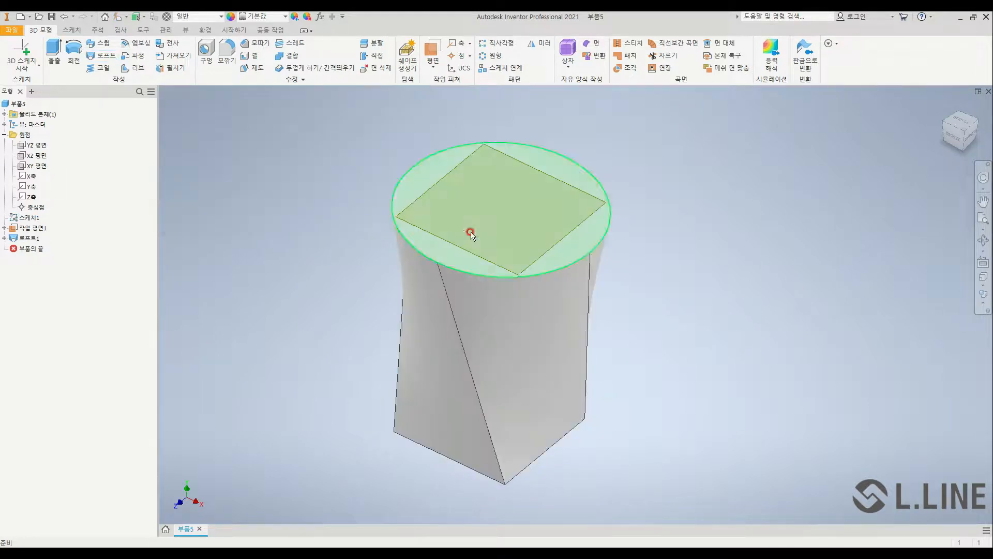
shift+middle_drag(627, 353, 649, 352)
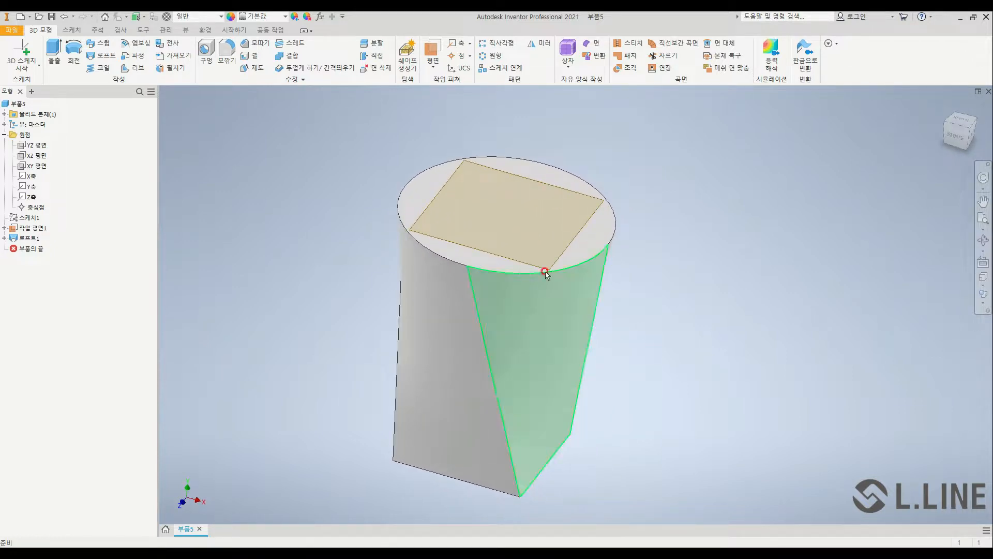
mouse_move(627, 308)
shift+middle_down()
mouse_move(601, 302)
mouse_move(610, 304)
shift+middle_up()
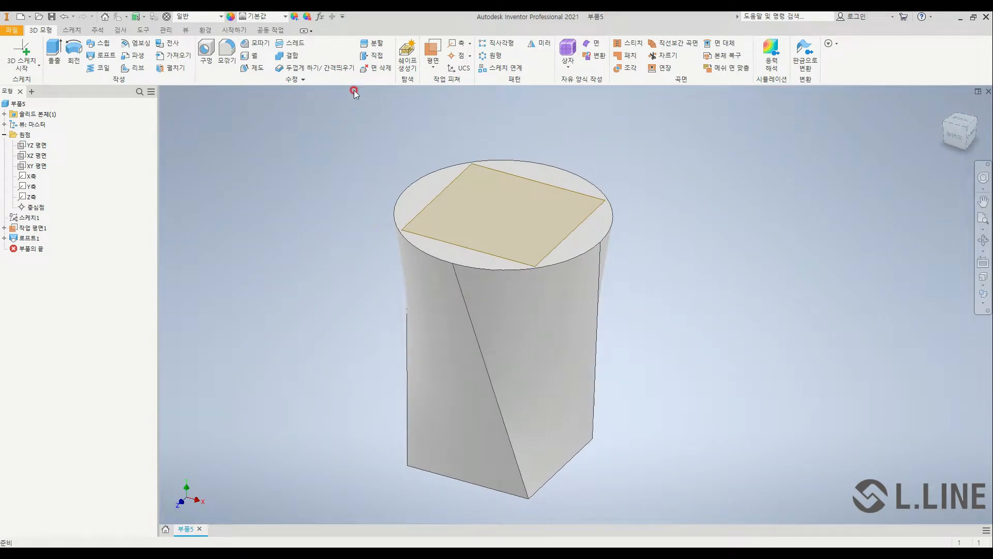
Shell the lofted body with a 2 mm wall thickness, removing the circular top face.
click(254, 60)
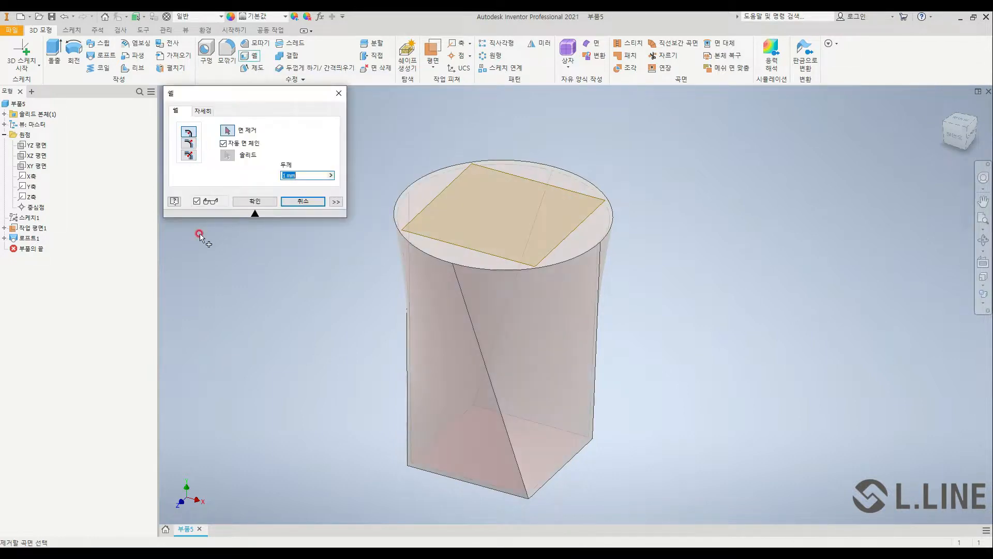
click(423, 190)
text(2)
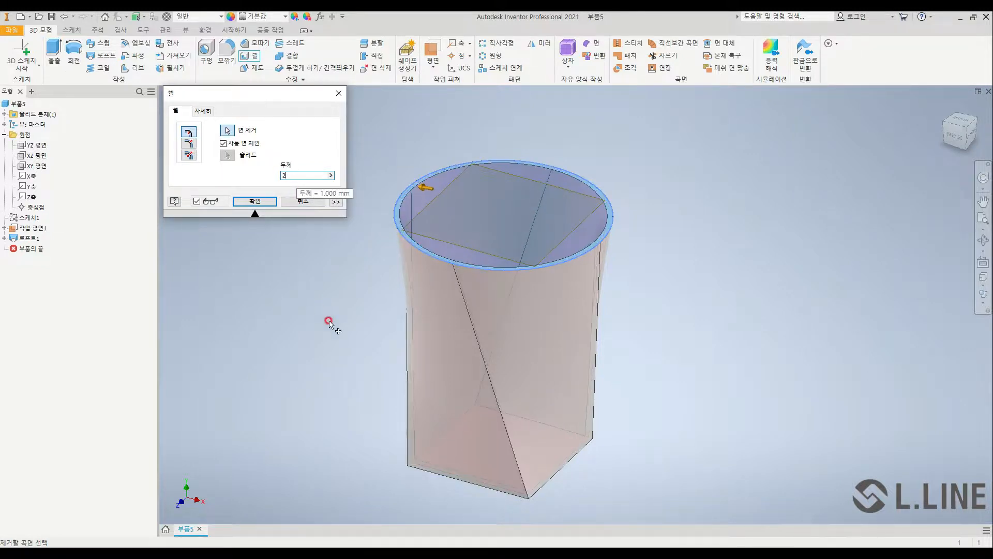
click(263, 203)
shift+middle_drag(617, 404, 632, 339)
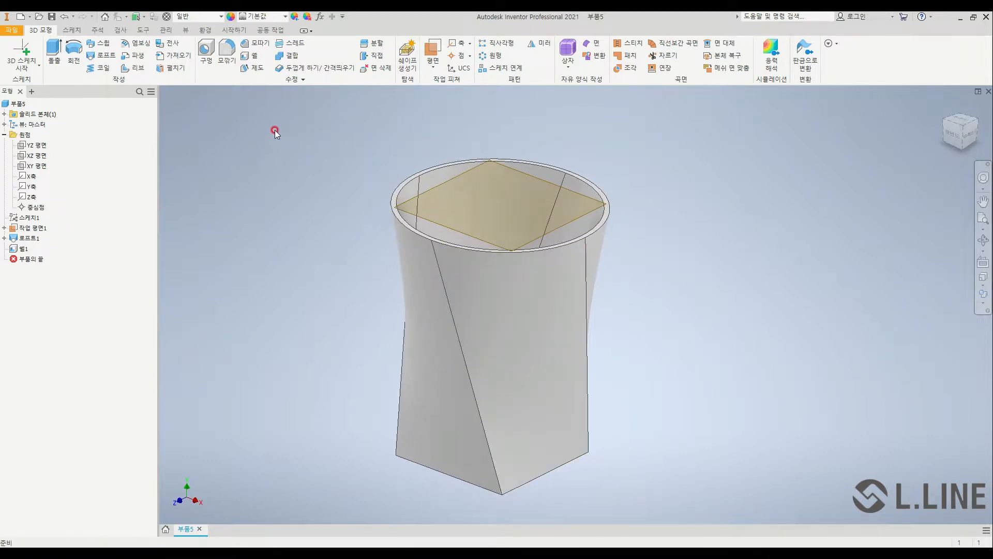
Inspect the shelled cup's interior in a half section view through the XY plane, and cancel the section.
click(186, 30)
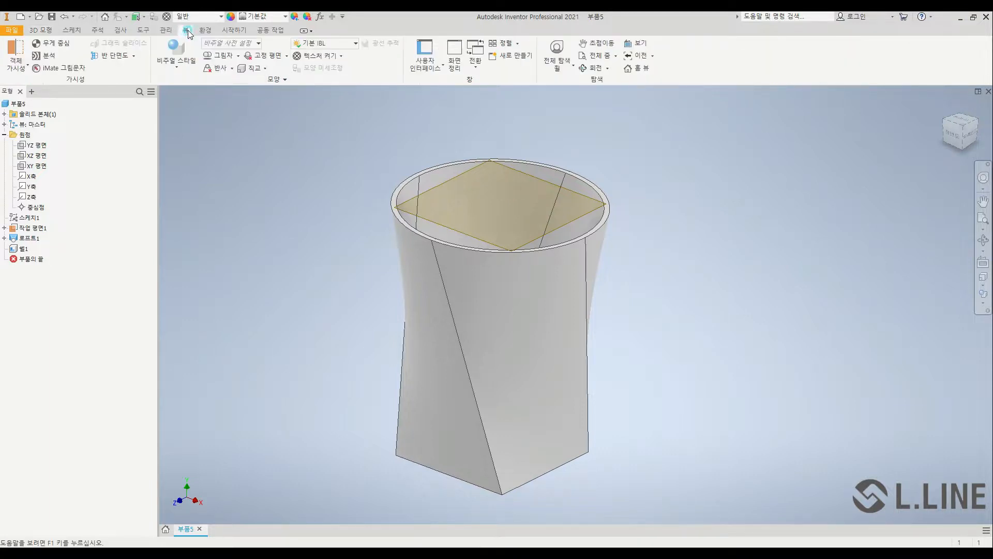
click(111, 56)
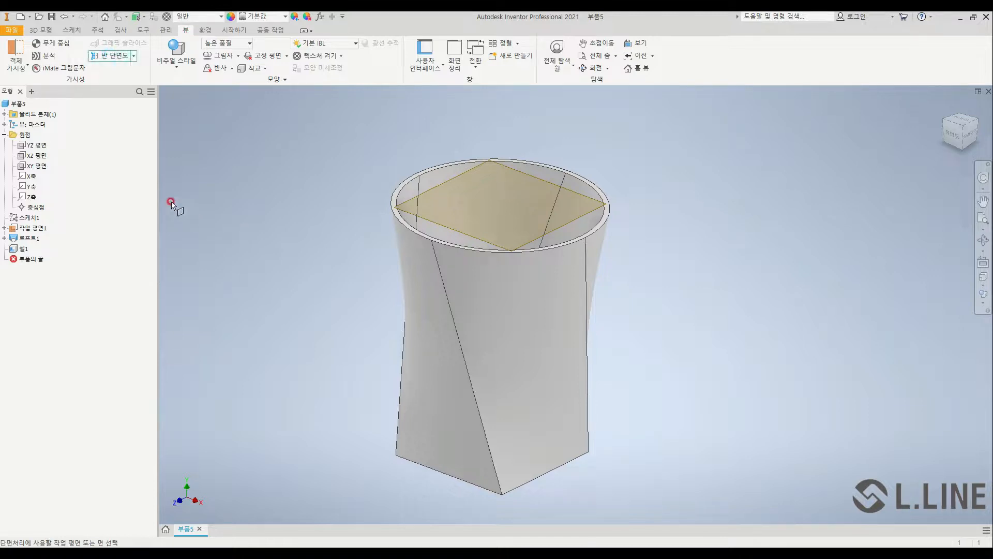
click(41, 166)
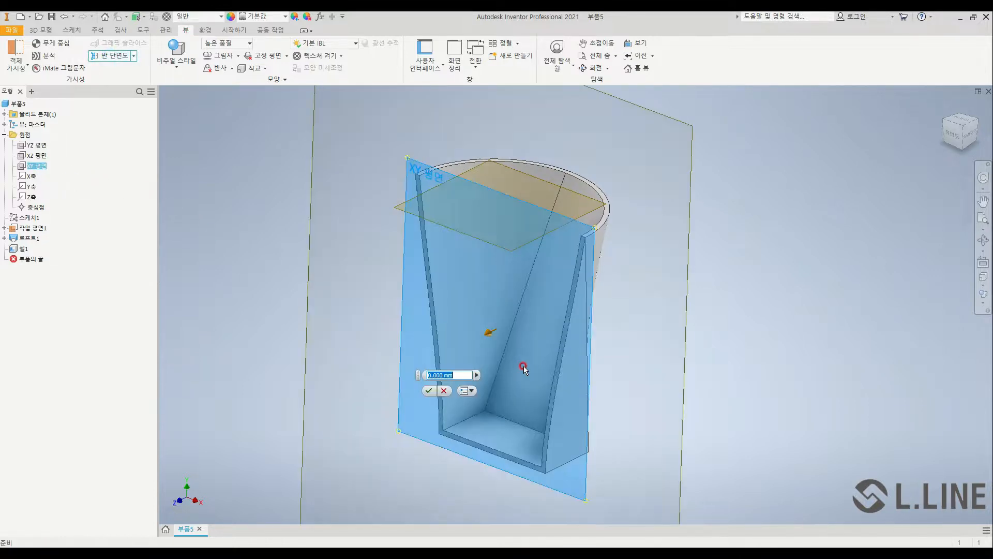
mouse_move(488, 335)
mouse_down()
mouse_move(459, 346)
mouse_move(486, 335)
mouse_up()
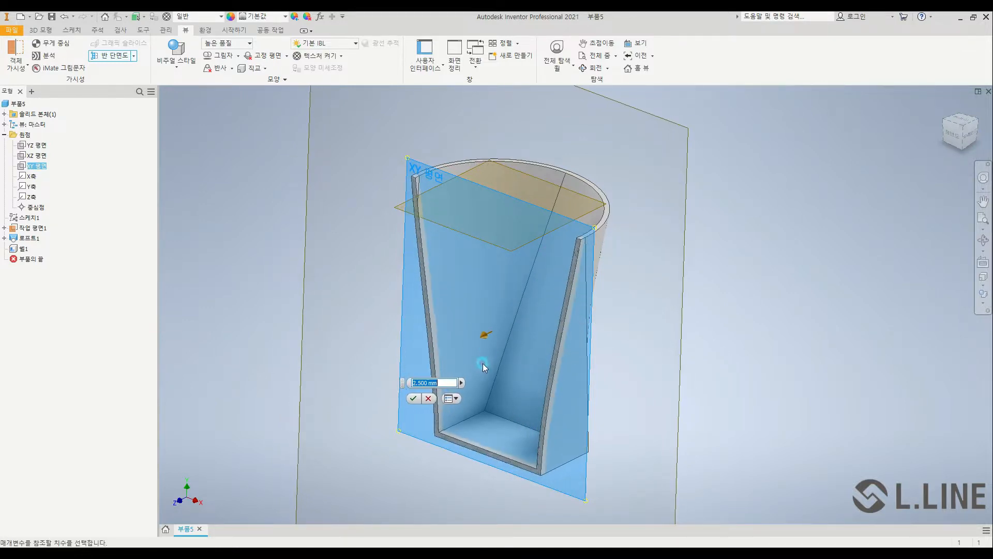
click(428, 397)
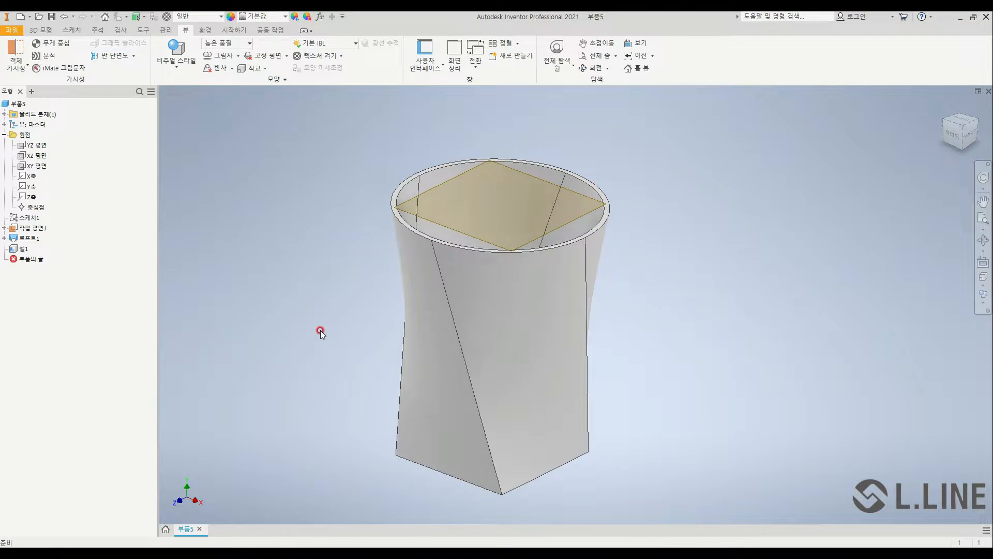
Edit the shell to give the square bottom face a unique thickness of 8 mm.
double_click(24, 248)
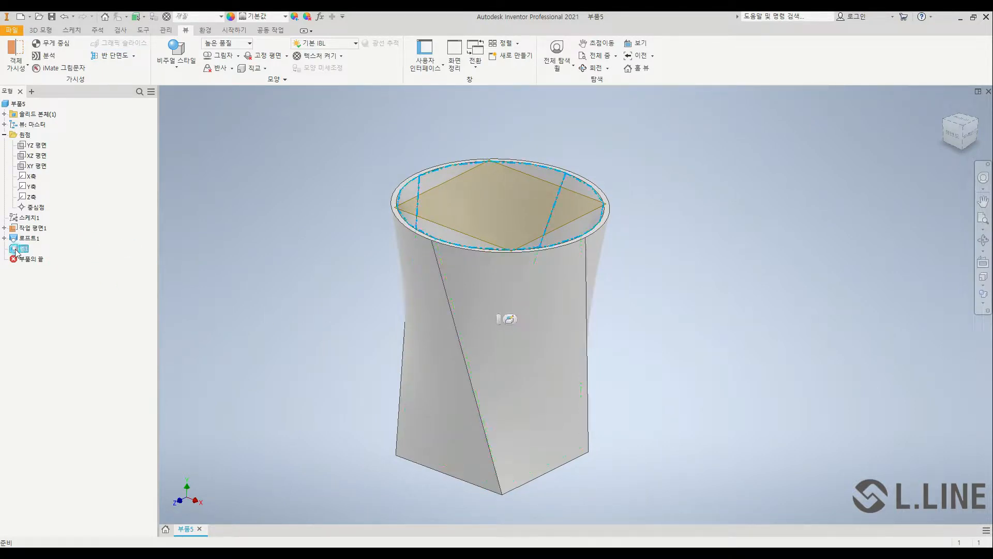
click(511, 320)
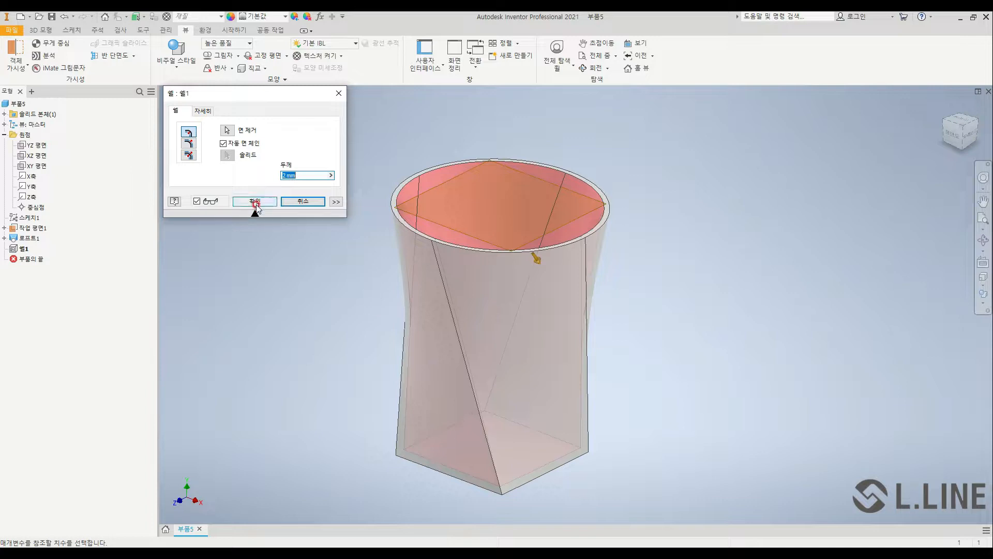
click(336, 201)
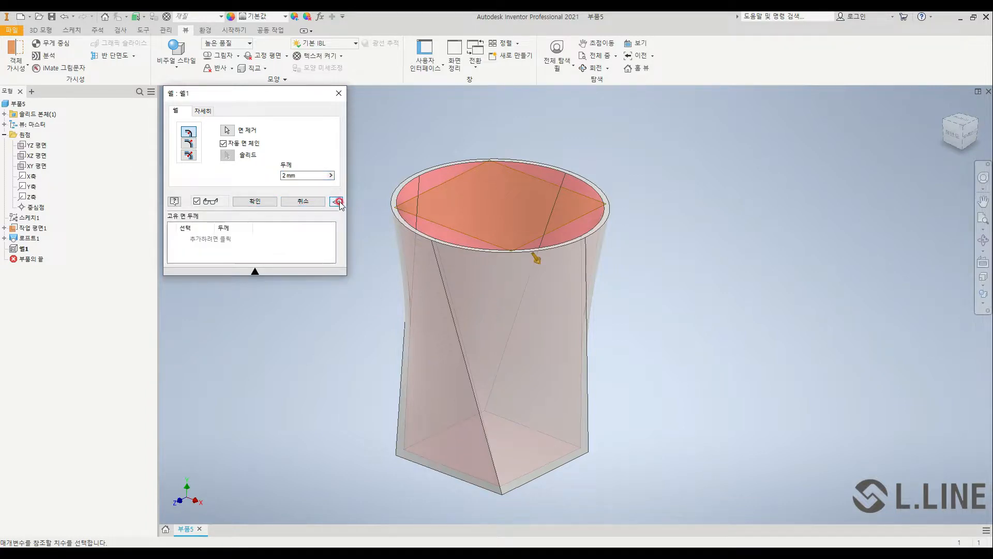
click(204, 238)
drag(304, 397, 308, 373)
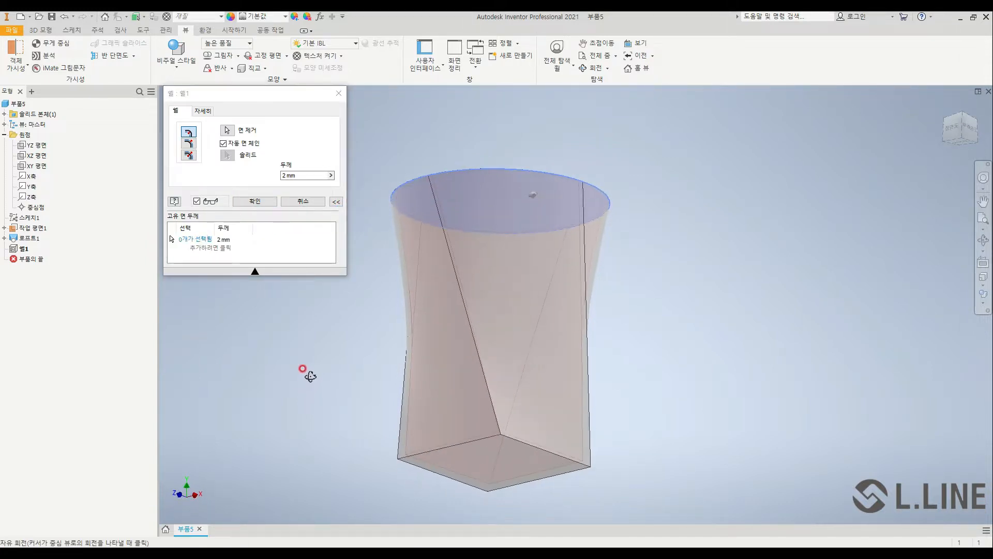
click(464, 467)
click(225, 239)
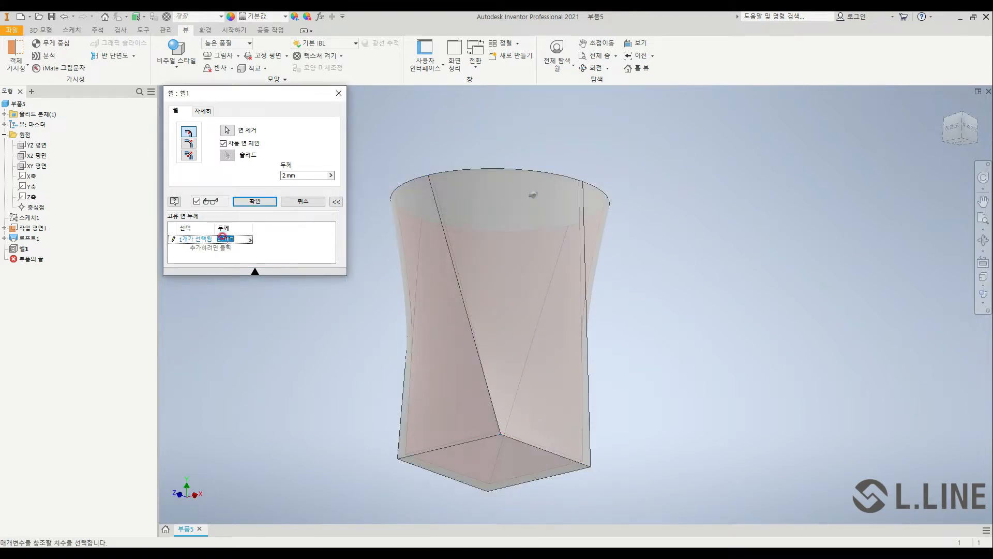
click(255, 201)
drag(371, 348, 362, 388)
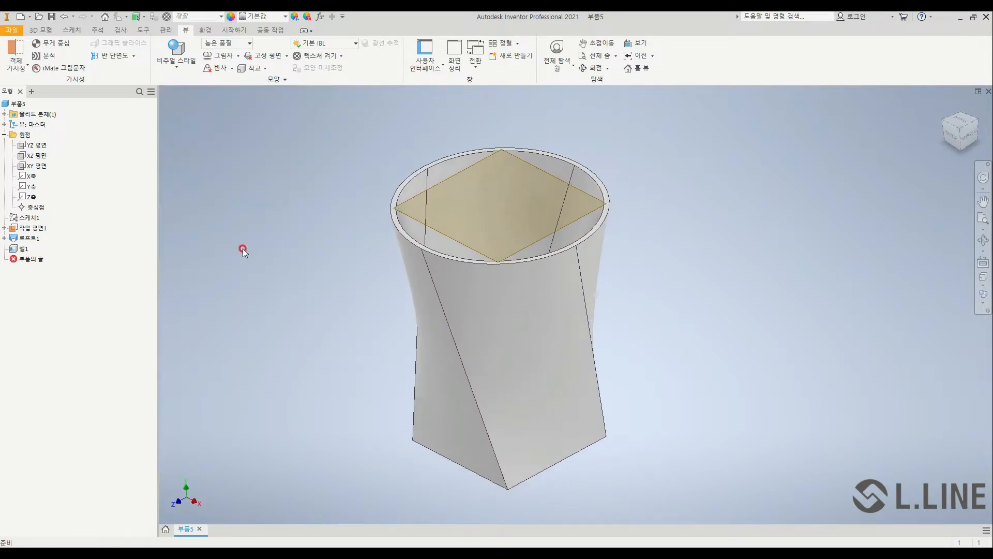
Check the thickened base in a half section view on the XY plane, and exit without keeping the section.
click(110, 61)
click(39, 167)
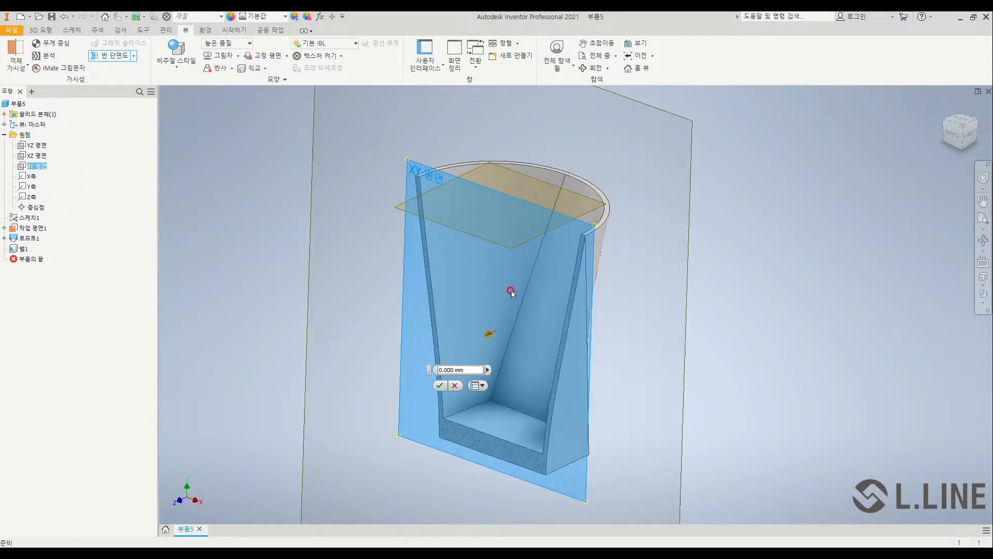
key(F12)
mouse_move(455, 276)
mouse_down()
mouse_move(398, 266)
mouse_move(408, 278)
mouse_move(432, 274)
mouse_move(442, 283)
mouse_up()
mouse_move(508, 412)
mouse_down()
mouse_move(500, 494)
mouse_move(507, 443)
mouse_move(520, 430)
mouse_up()
key(Escape)
key(Escape)
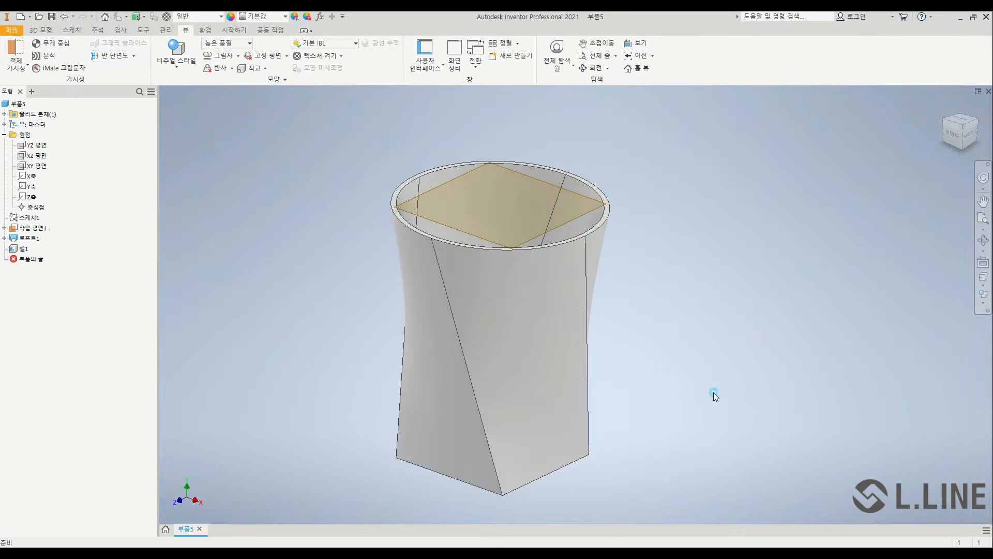
Reopen the shell feature to review its unique face thickness setting and the cup's bottom face, and close it.
click(22, 249)
click(511, 313)
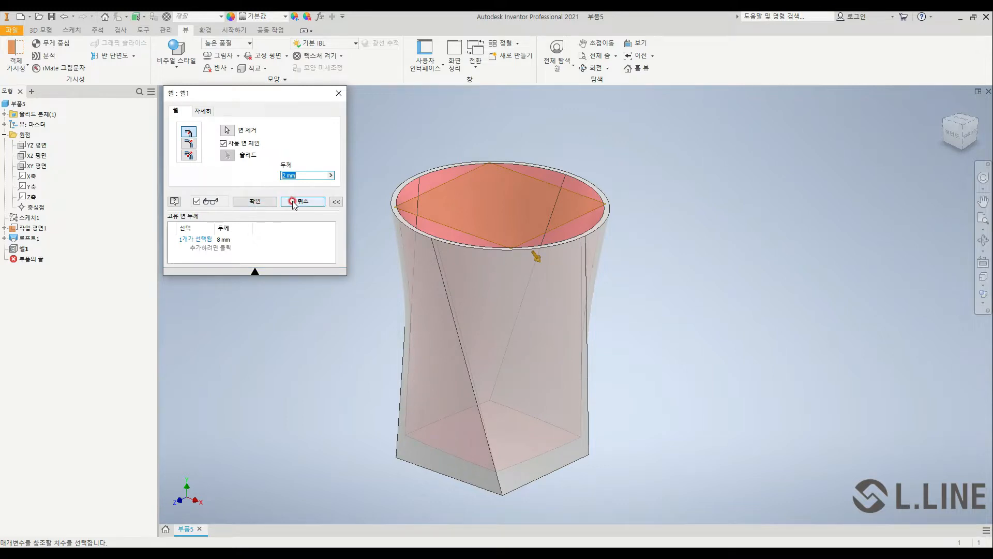
click(337, 202)
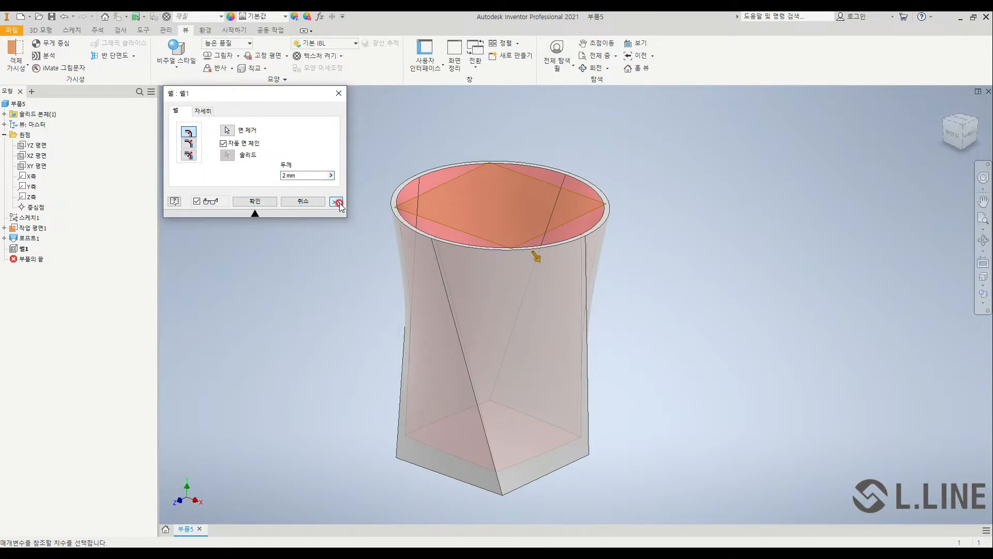
click(336, 202)
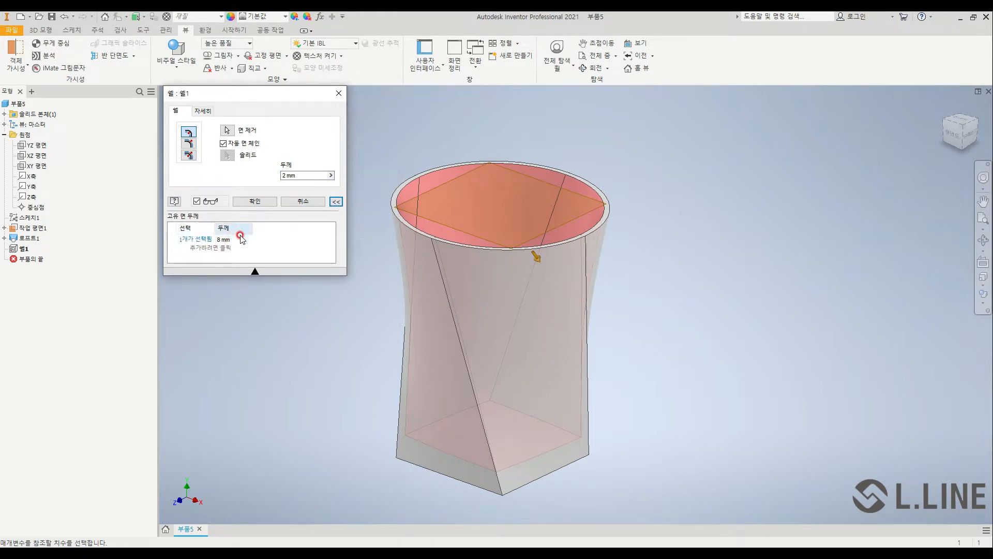
shift+middle_drag(327, 402, 363, 397)
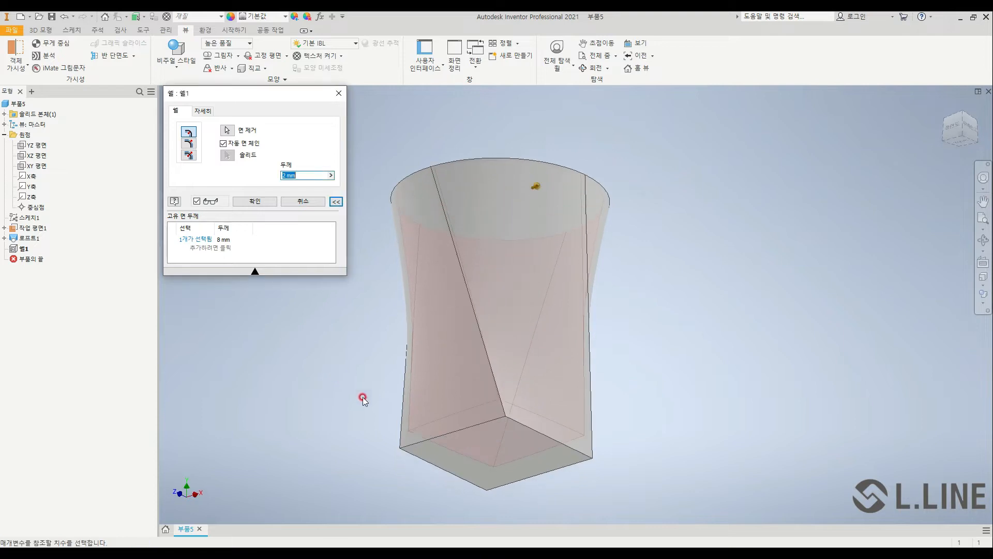
shift+middle_drag(484, 434, 446, 443)
click(256, 206)
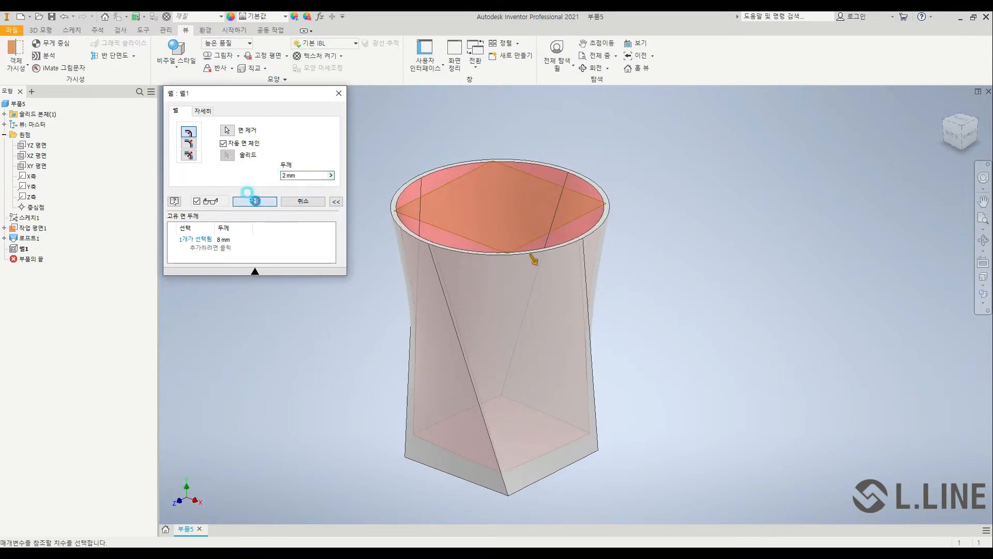
shift+middle_drag(601, 366, 603, 372)
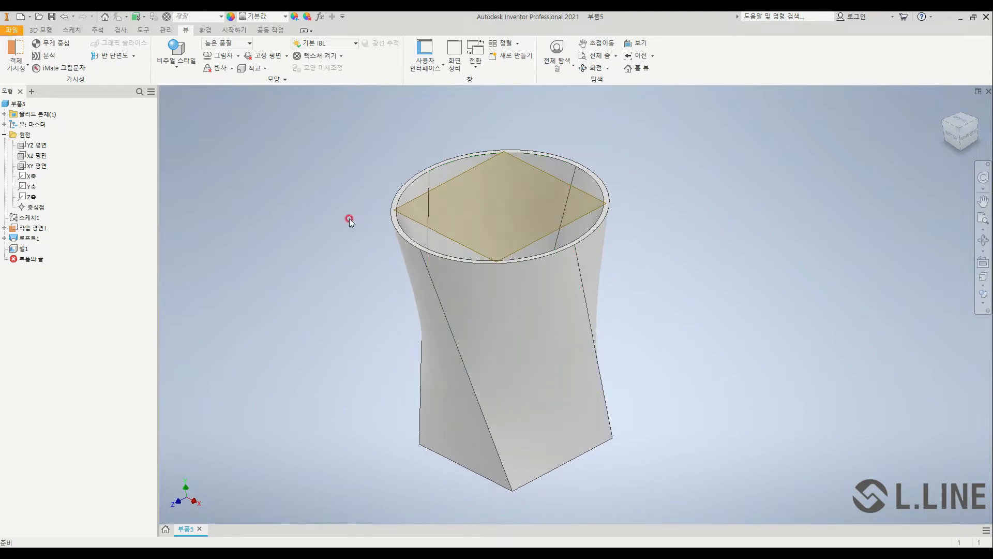
Hide the work plane at the cup's top rim.
click(37, 229)
right_click(39, 230)
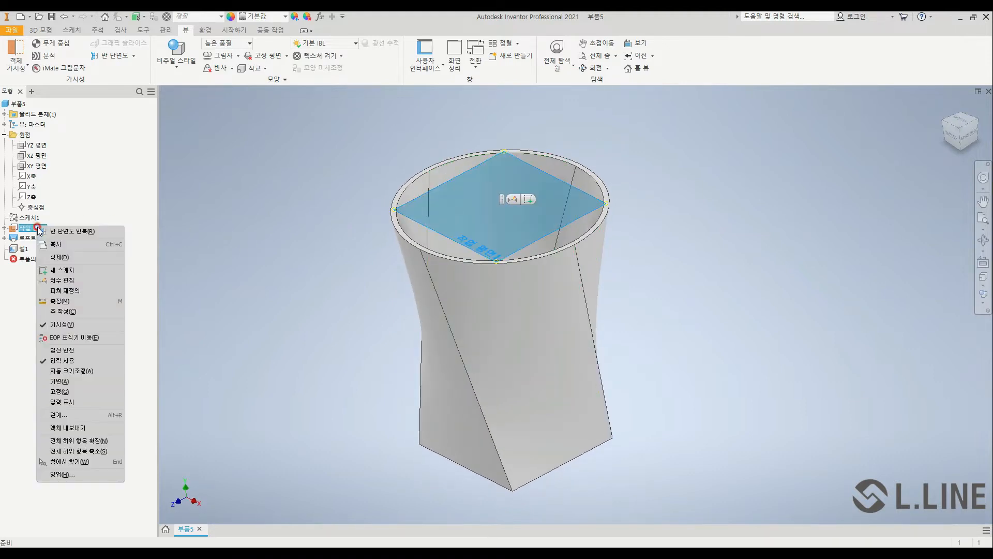
click(79, 324)
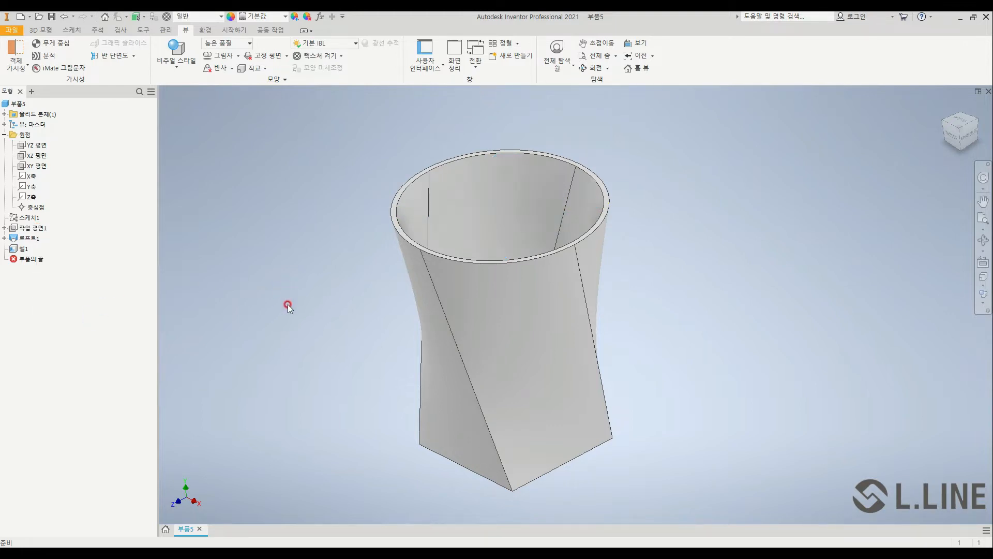
Assign the glass (유리) material to the cup and set its appearance to clear green (선명 - 녹색 1).
click(199, 18)
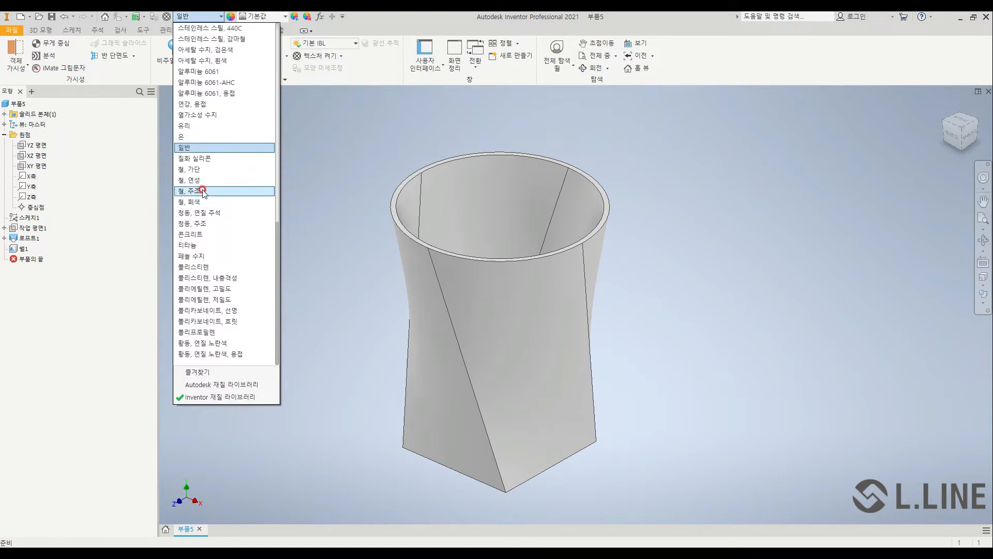
click(194, 135)
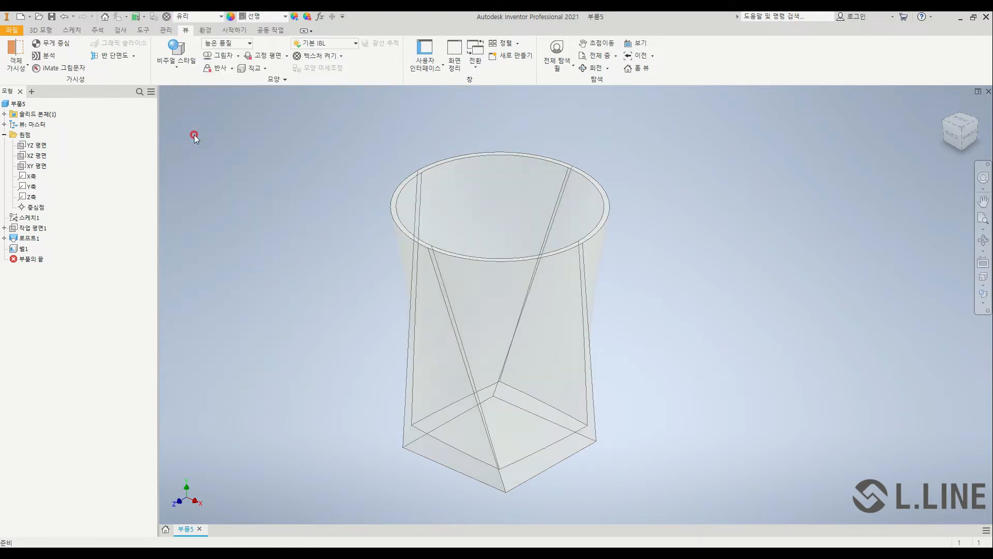
click(266, 16)
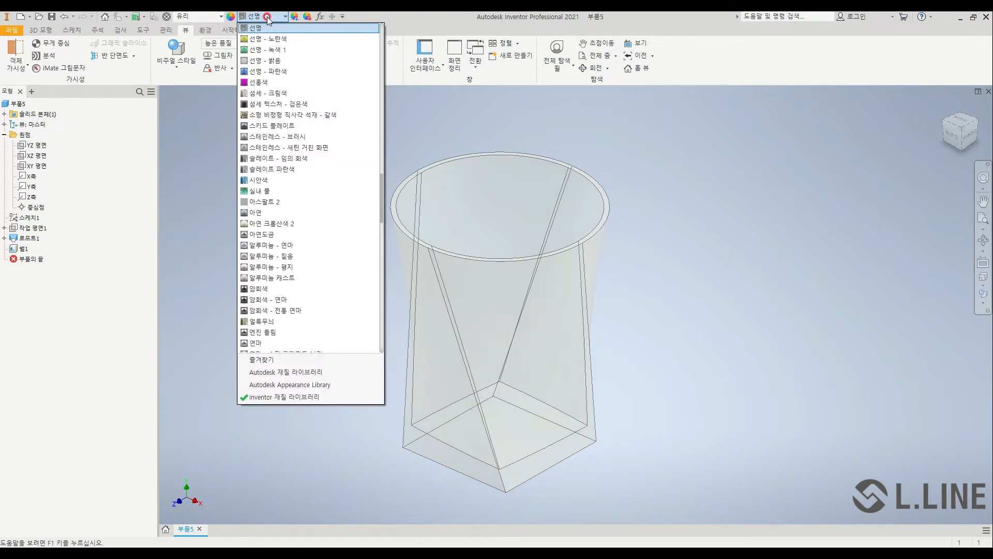
click(271, 51)
shift+middle_drag(664, 313, 664, 312)
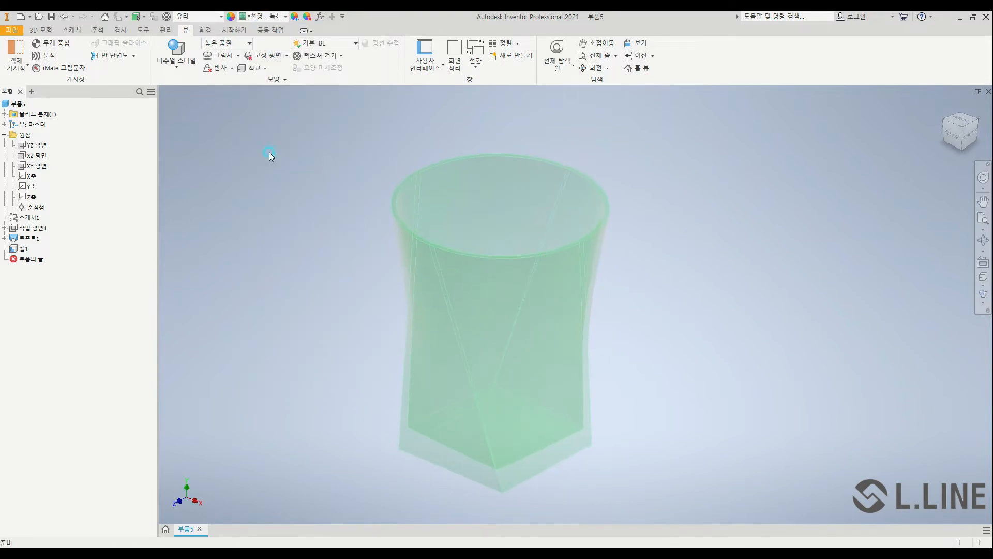
Change the visual style to display the green glass cup without model edges.
click(174, 72)
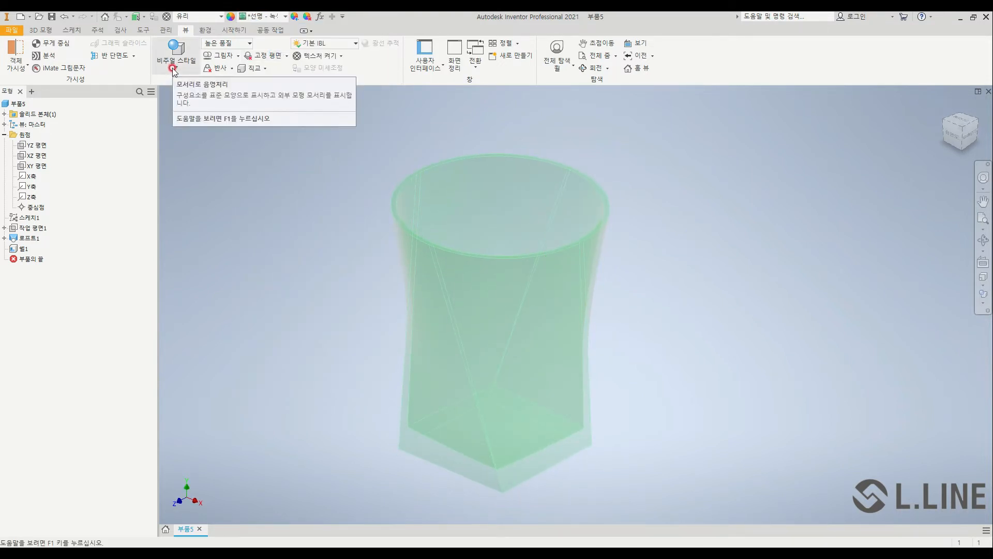
click(174, 71)
click(182, 109)
shift+middle_drag(609, 345, 675, 351)
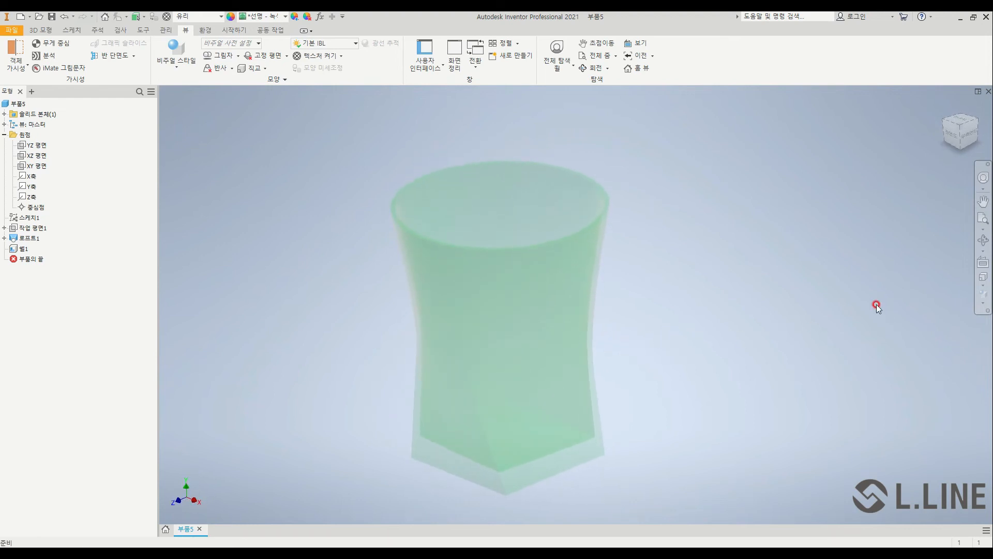